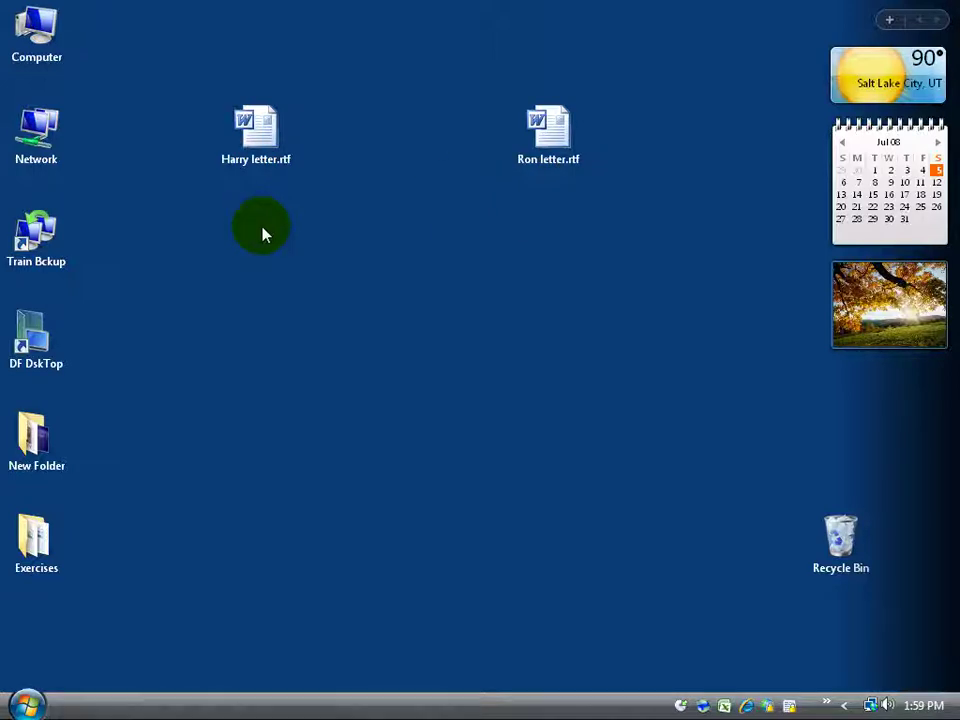
Step: Open Harry letter.rtf in WordPad, restore the window, narrow it and move it to leave room beside it
{"action": "mouse_move", "coordinate": [538, 142]}
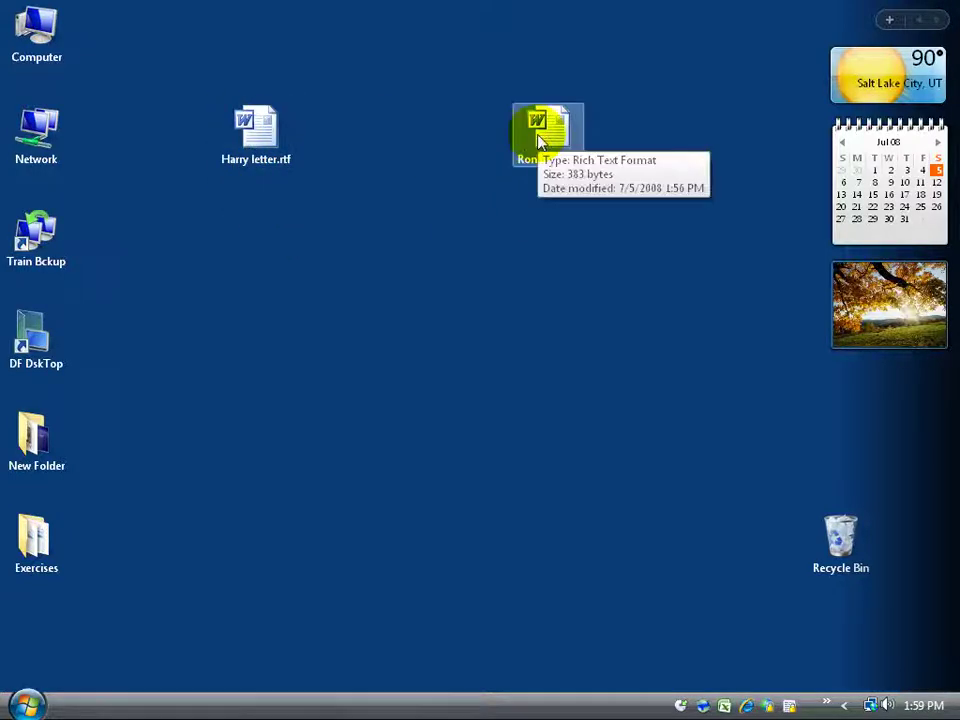
{"action": "right_click", "coordinate": [260, 140]}
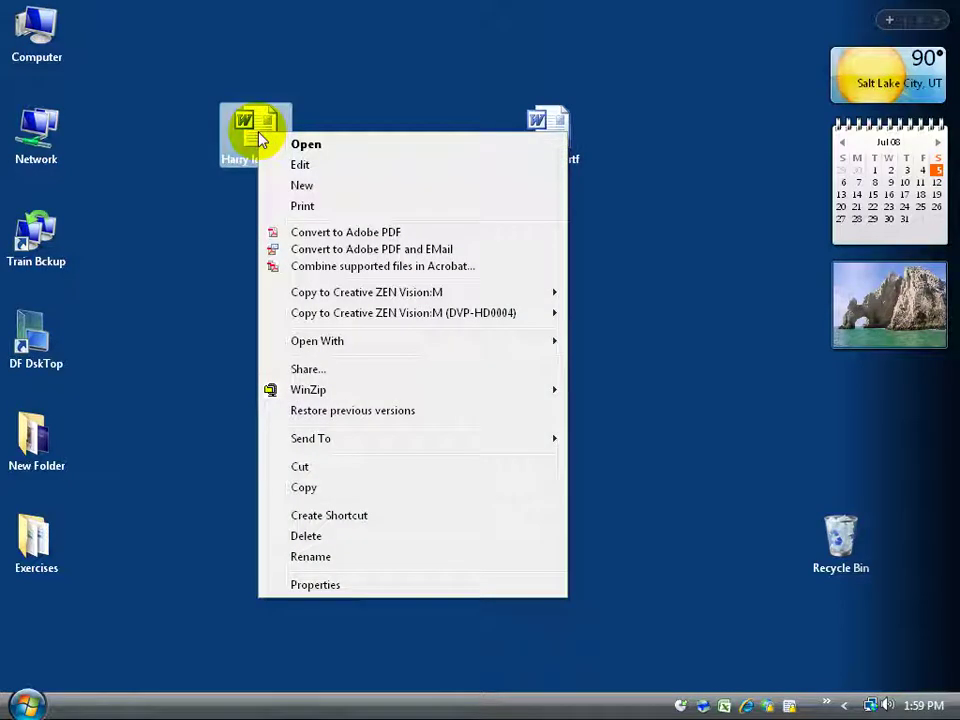
{"action": "mouse_move", "coordinate": [343, 339]}
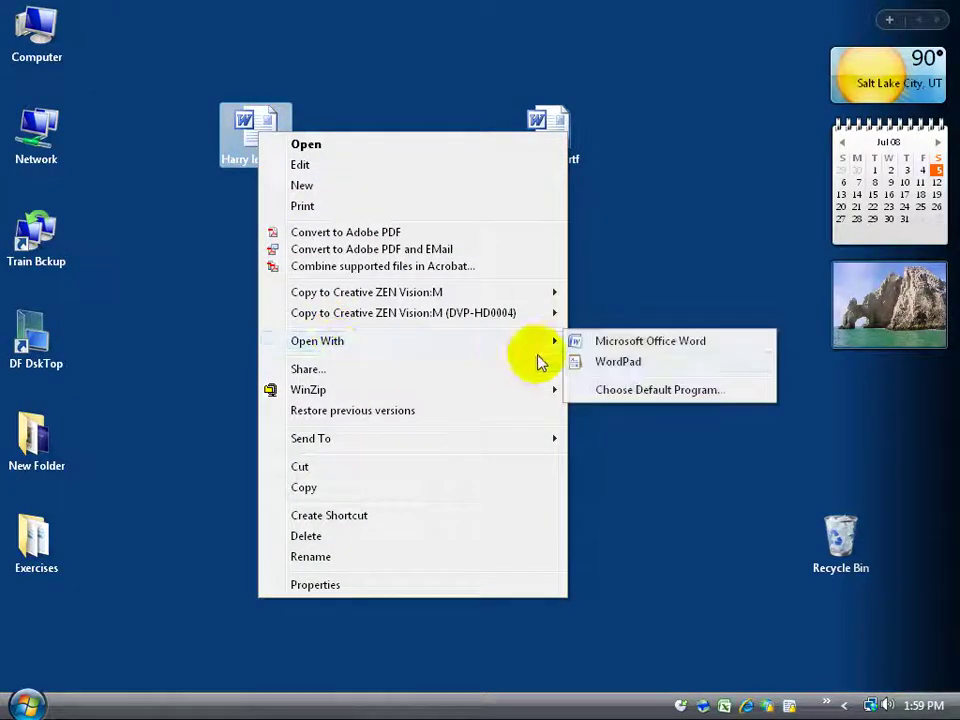
{"action": "left_click", "coordinate": [619, 362]}
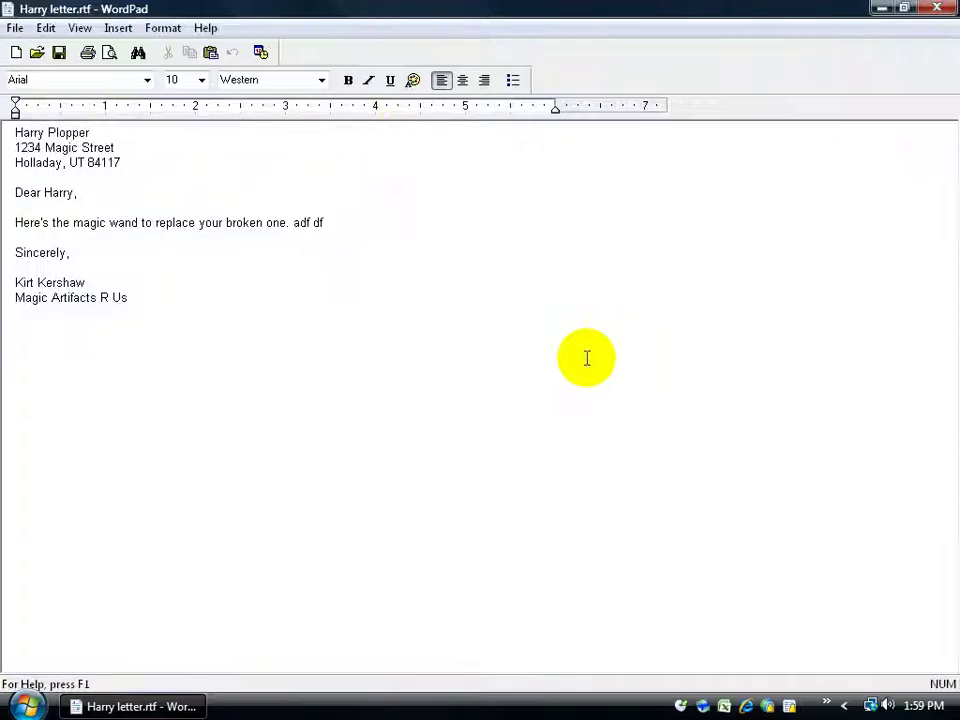
{"action": "left_click", "coordinate": [904, 9]}
{"action": "left_click_drag", "start_coordinate": [862, 200], "coordinate": [487, 208]}
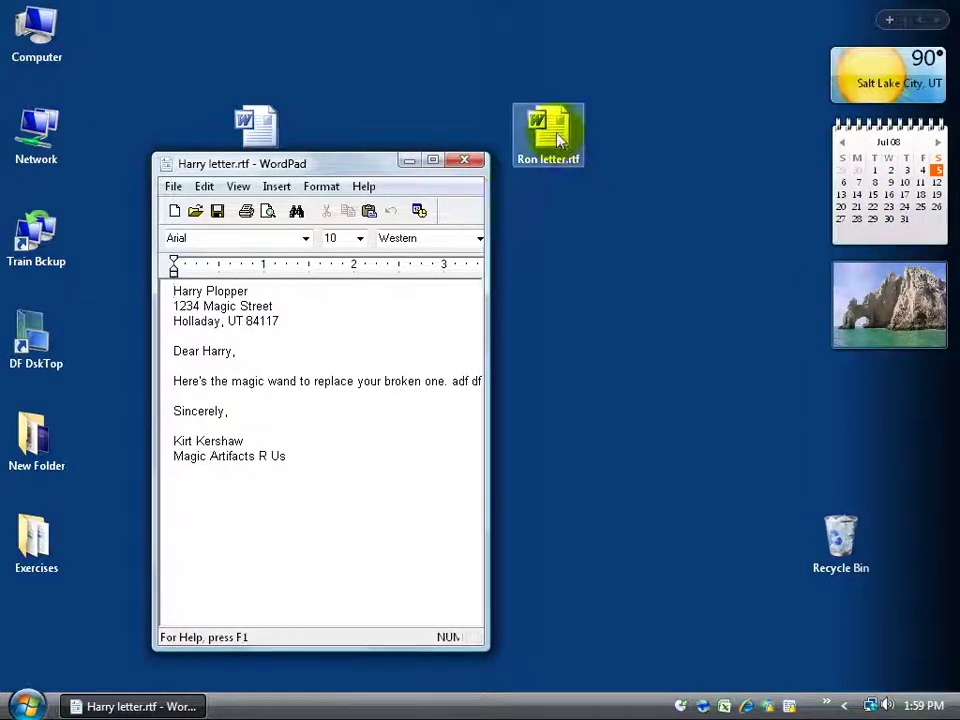
{"action": "left_click_drag", "start_coordinate": [353, 165], "coordinate": [227, 96]}
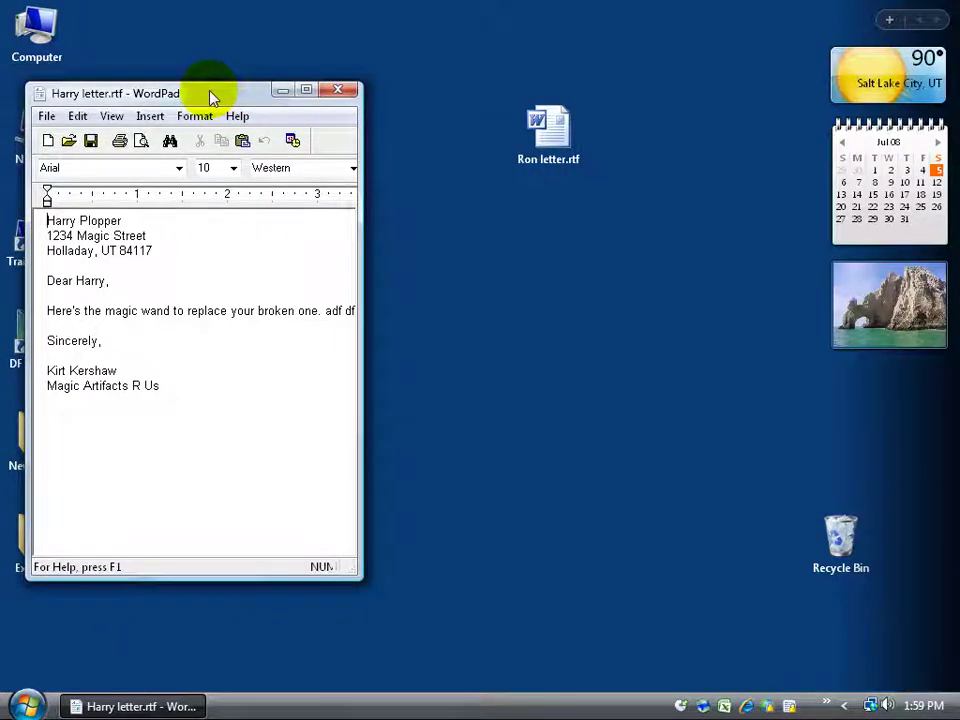
Step: Open Ron letter.rtf in WordPad, restore and narrow its window, and place it side by side with the Harry letter window
{"action": "right_click", "coordinate": [560, 138]}
{"action": "mouse_move", "coordinate": [648, 343]}
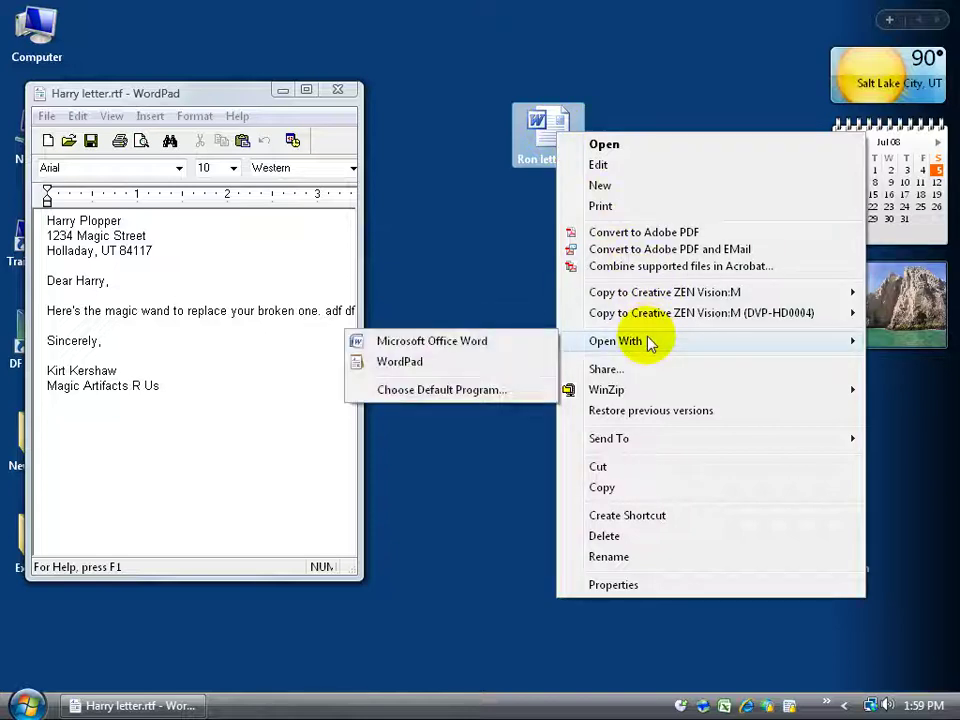
{"action": "left_click", "coordinate": [428, 362]}
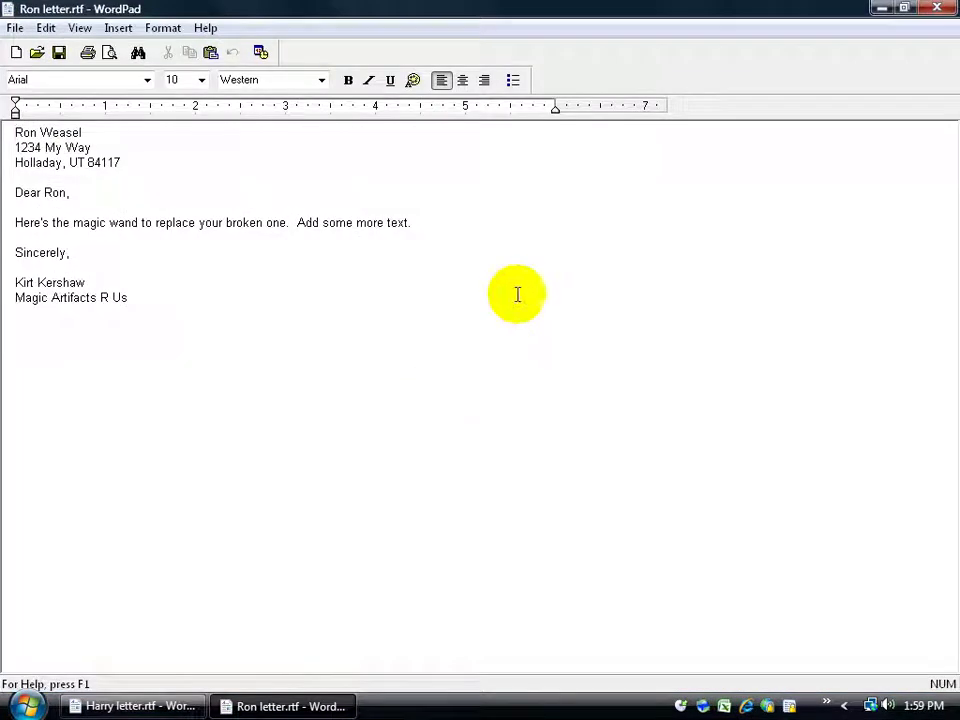
{"action": "left_click", "coordinate": [903, 12]}
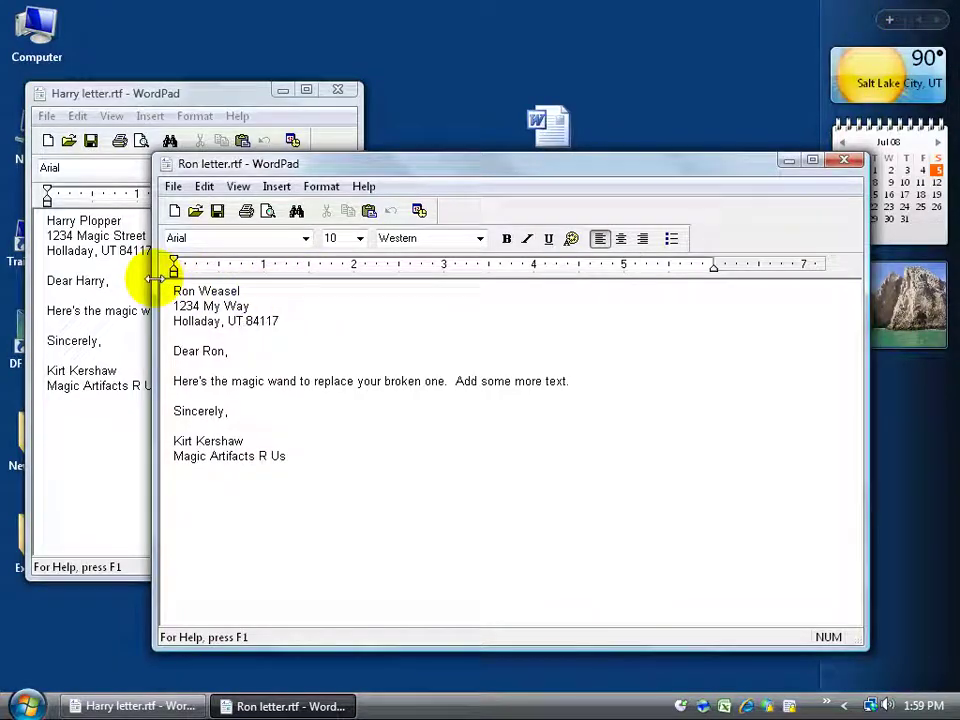
{"action": "left_click_drag", "start_coordinate": [157, 278], "coordinate": [443, 314]}
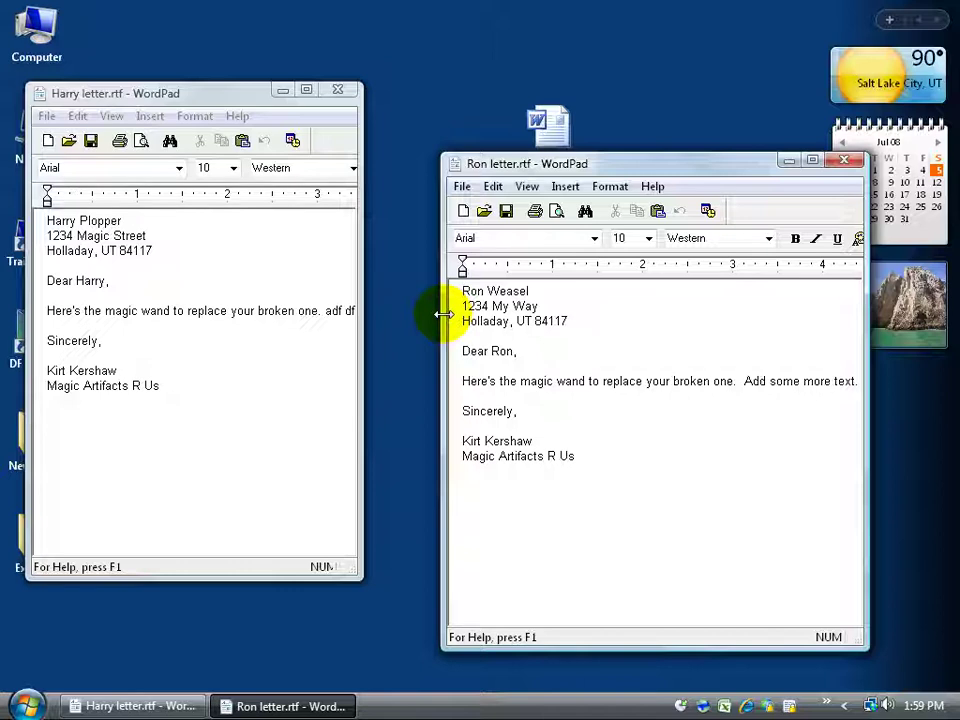
{"action": "left_click_drag", "start_coordinate": [601, 168], "coordinate": [529, 98]}
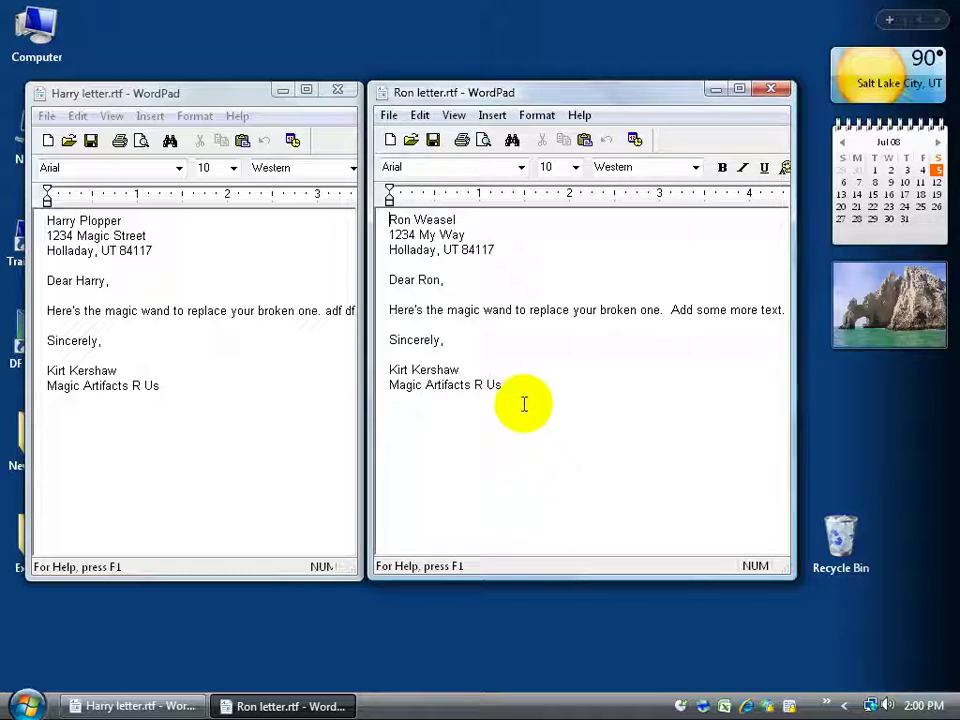
Step: Practise highlighting words in the body sentence and the passage from greeting to company name in Ron letter, clearing each selection
{"action": "left_click_drag", "start_coordinate": [601, 309], "coordinate": [694, 309]}
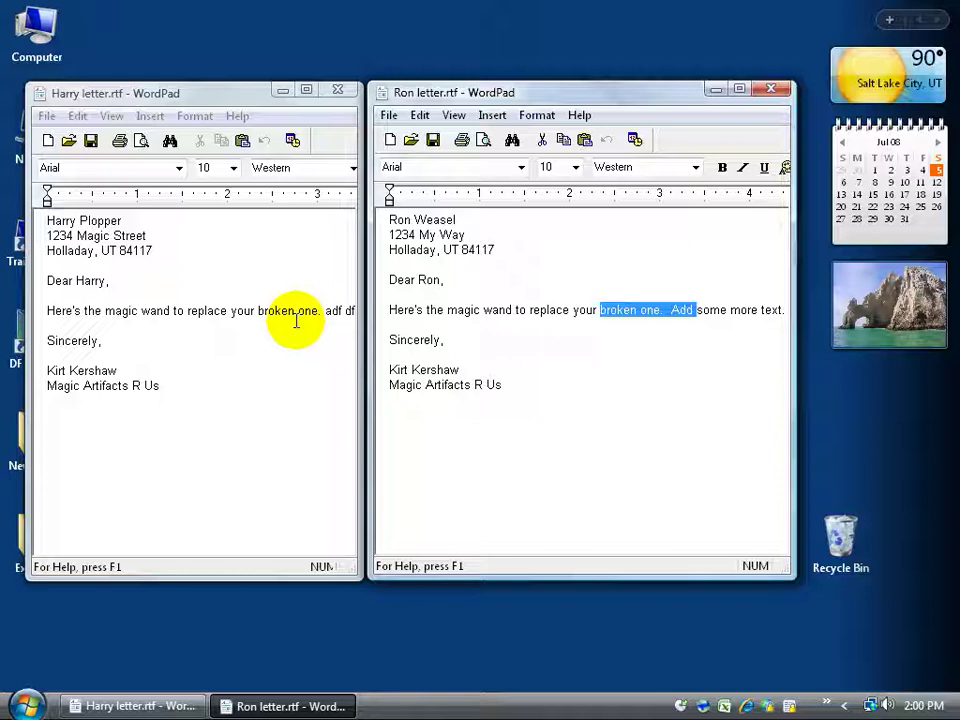
{"action": "left_click", "coordinate": [678, 310]}
{"action": "left_click_drag", "start_coordinate": [680, 312], "coordinate": [724, 313]}
{"action": "left_click", "coordinate": [727, 312]}
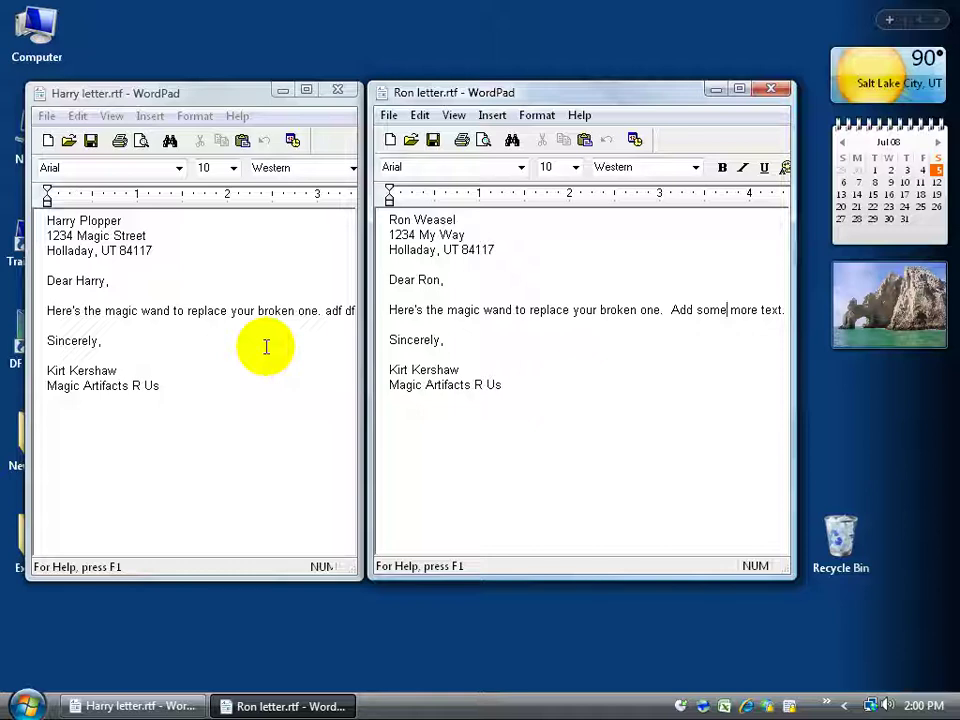
{"action": "left_click_drag", "start_coordinate": [391, 282], "coordinate": [533, 393]}
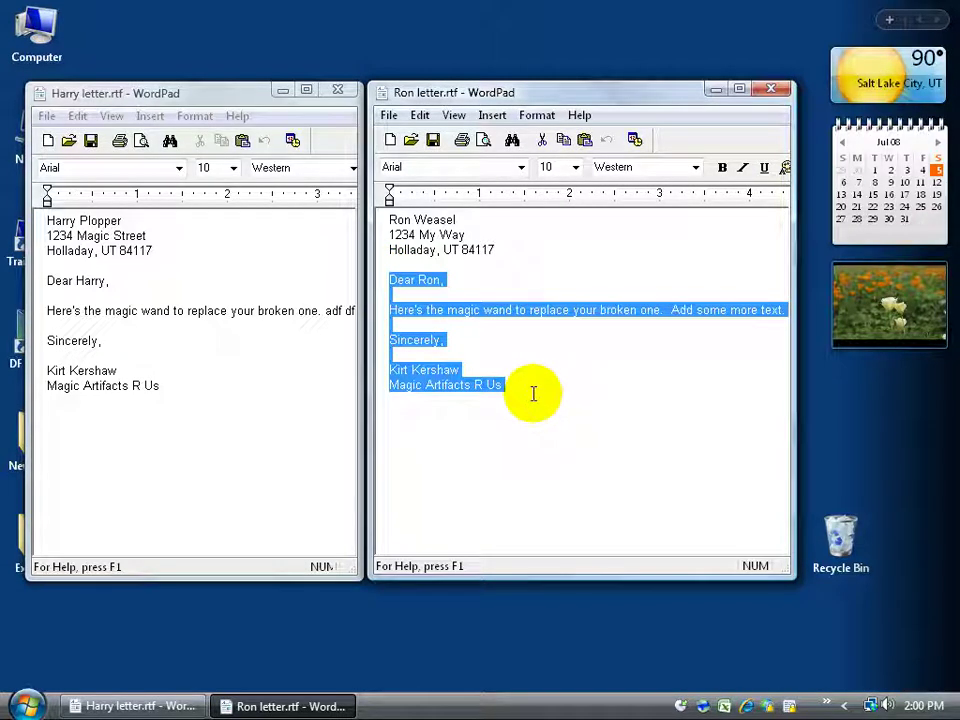
{"action": "left_click", "coordinate": [500, 333]}
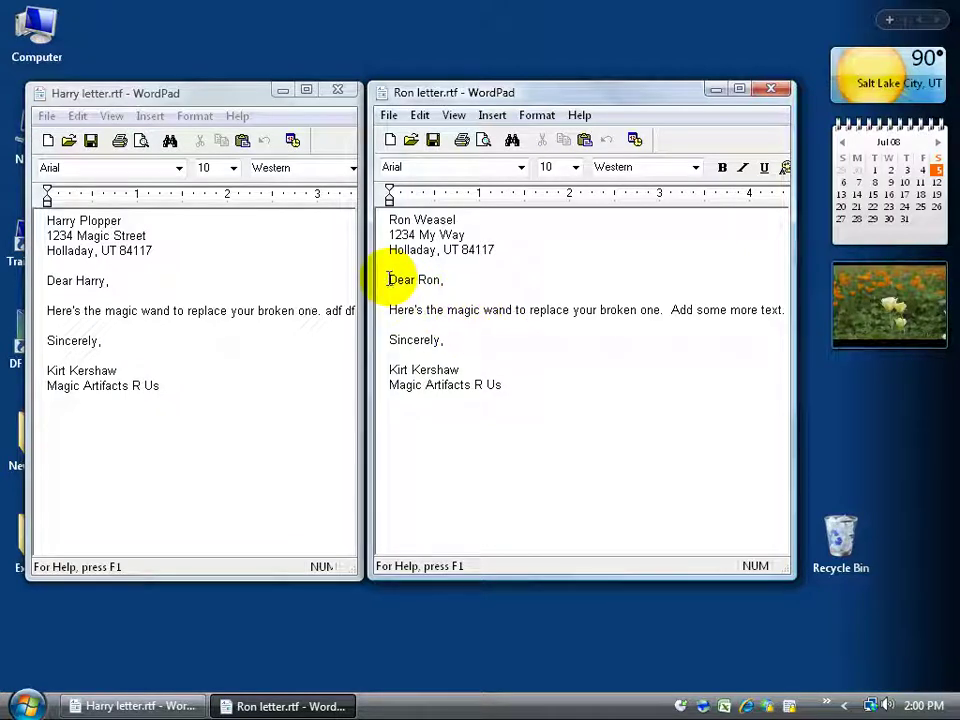
Step: Try moving the passage from the greeting through the closing into the company line of Ron letter, and undo the move
{"action": "left_click_drag", "start_coordinate": [389, 280], "coordinate": [511, 351]}
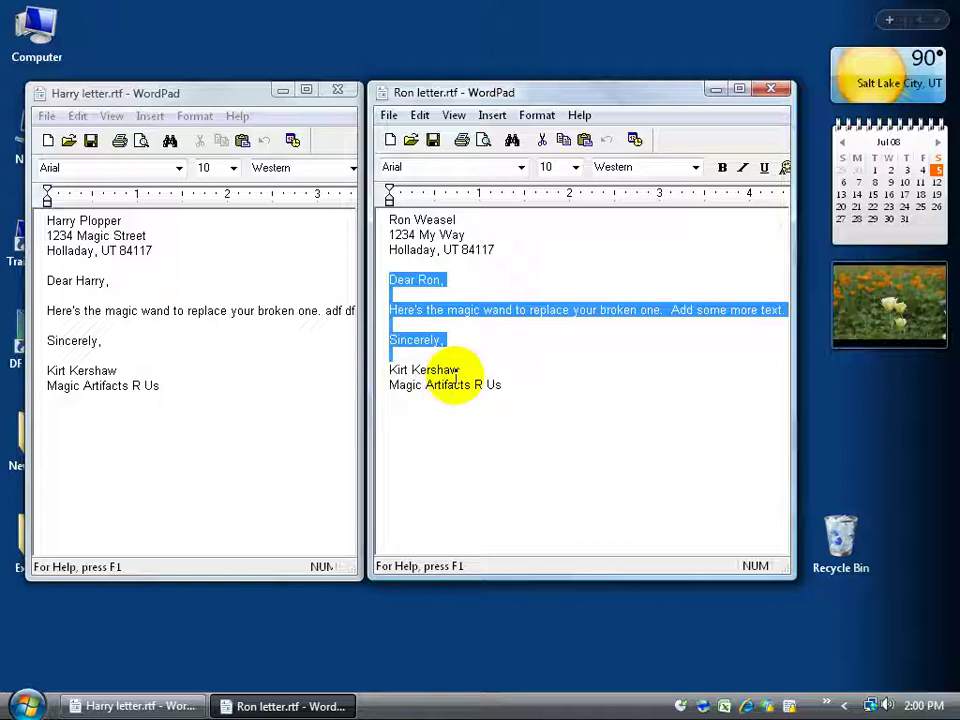
{"action": "mouse_move", "coordinate": [470, 371]}
{"action": "left_mouse_down"}
{"action": "mouse_move", "coordinate": [487, 391]}
{"action": "mouse_move", "coordinate": [479, 386]}
{"action": "left_mouse_up"}
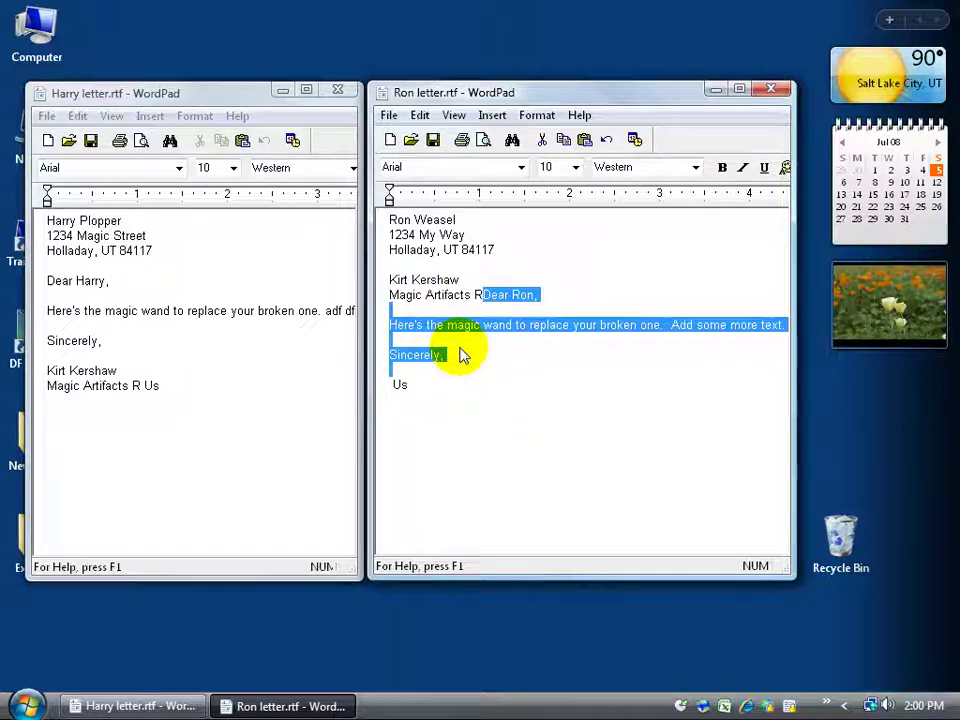
{"action": "left_click", "coordinate": [610, 142]}
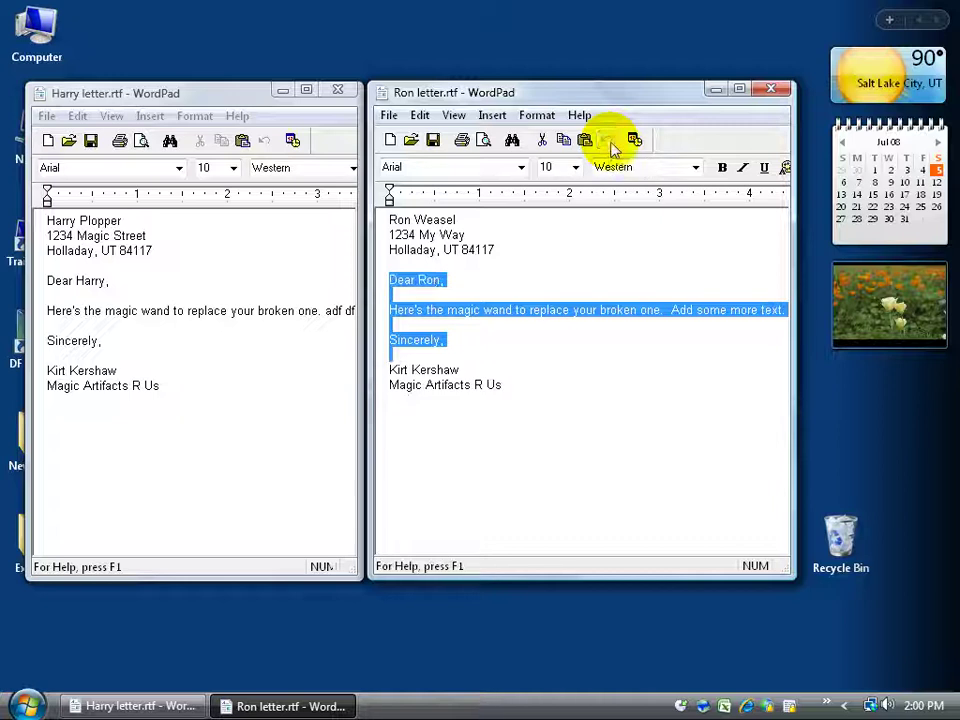
{"action": "left_click", "coordinate": [509, 328]}
Step: Highlight the greeting and body of Ron letter twice, once including the closing, and clear both selections
{"action": "left_click_drag", "start_coordinate": [405, 280], "coordinate": [490, 338]}
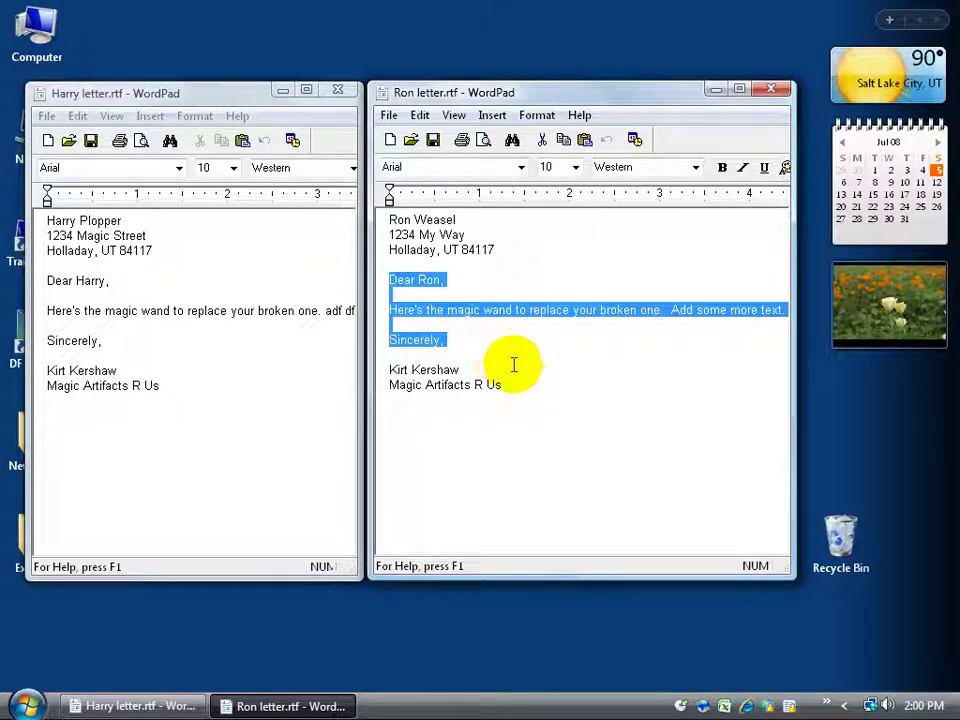
{"action": "left_click", "coordinate": [656, 441]}
{"action": "left_click_drag", "start_coordinate": [391, 280], "coordinate": [470, 328]}
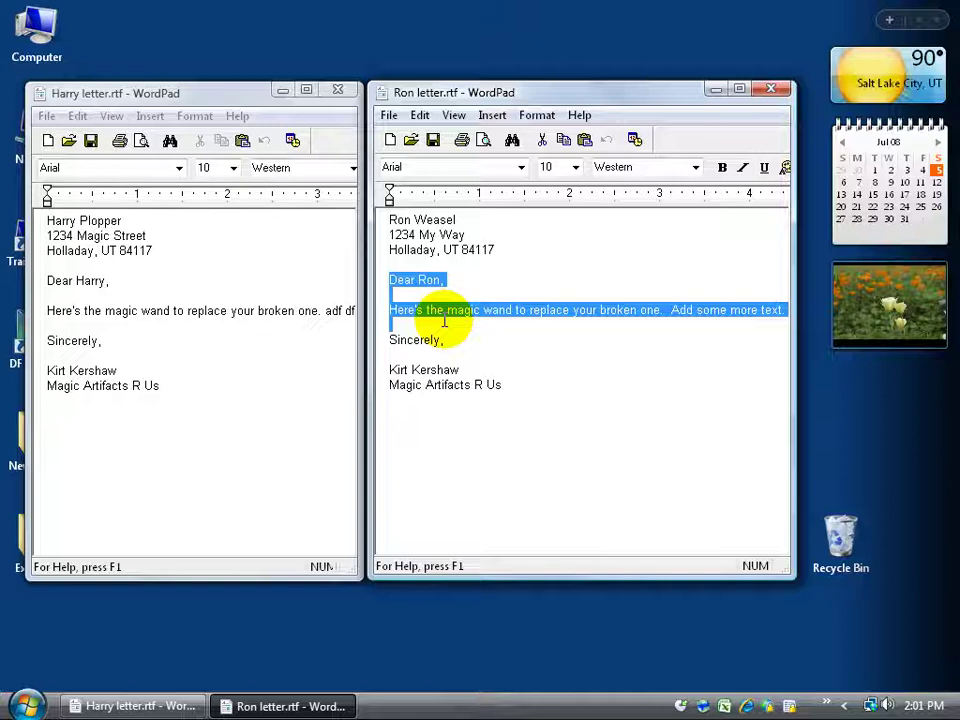
{"action": "left_click", "coordinate": [401, 281]}
Step: Try moving only the greeting line to the end of Ron letter, and undo the move
{"action": "left_click_drag", "start_coordinate": [391, 280], "coordinate": [517, 397]}
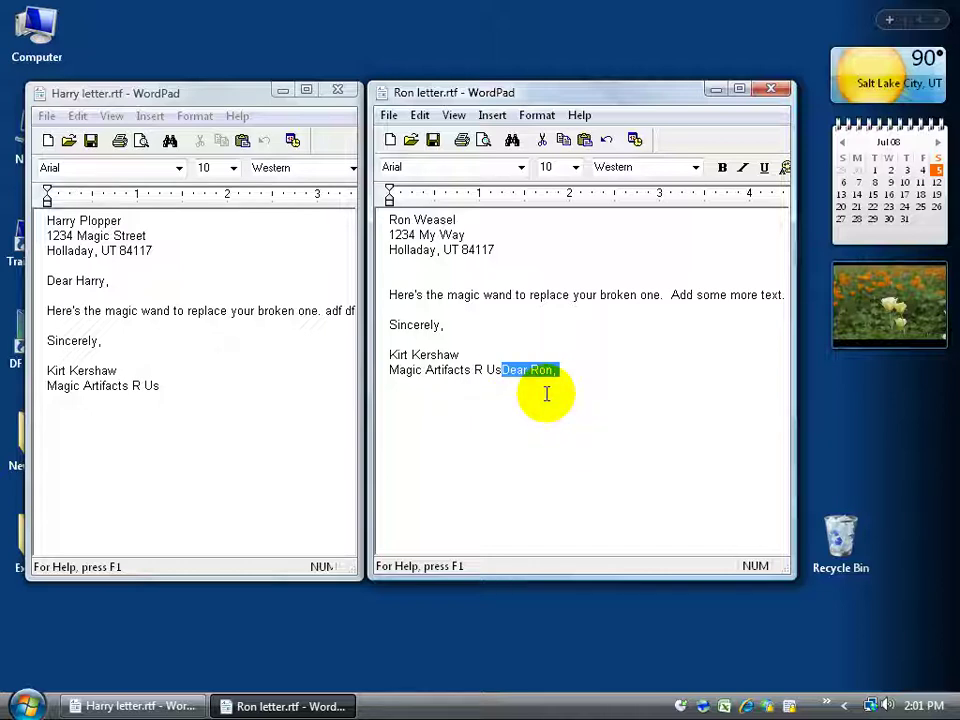
{"action": "left_click", "coordinate": [606, 139]}
{"action": "left_click", "coordinate": [484, 300]}
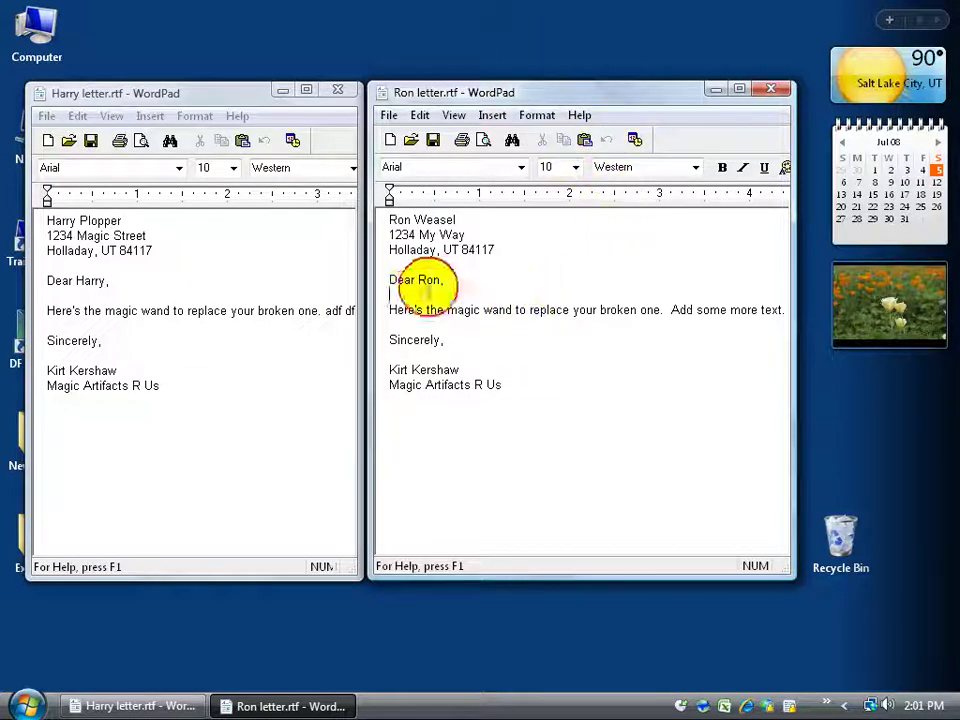
Step: Select the passage from greeting to closing in Ron letter, look up the available Copy commands, and clear the selection
{"action": "left_click_drag", "start_coordinate": [396, 283], "coordinate": [506, 366]}
{"action": "left_click", "coordinate": [537, 397]}
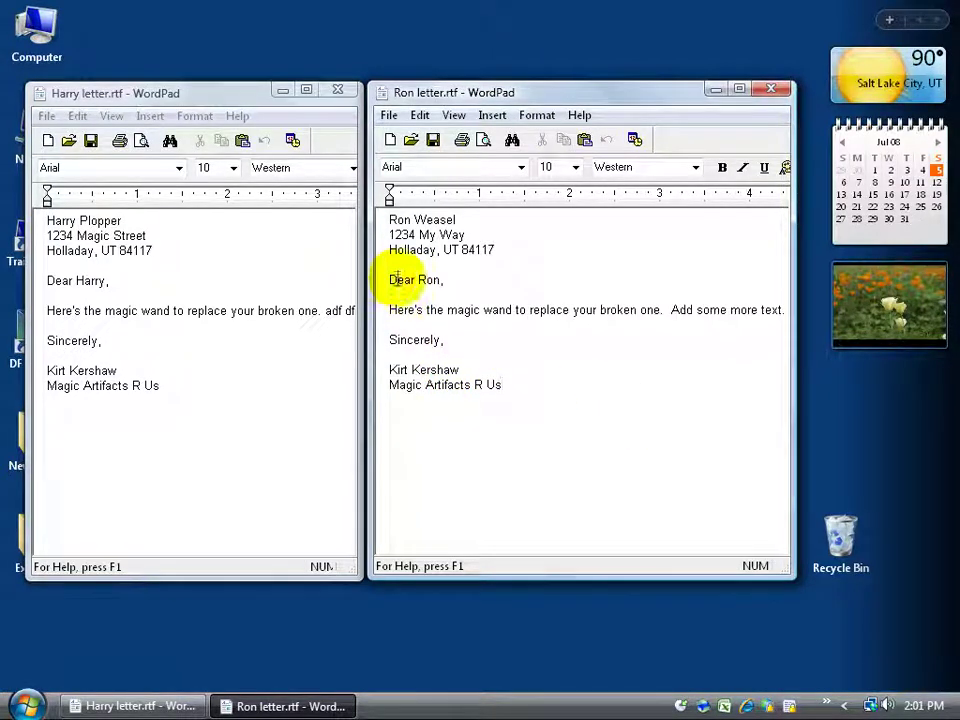
{"action": "left_click_drag", "start_coordinate": [384, 280], "coordinate": [436, 340]}
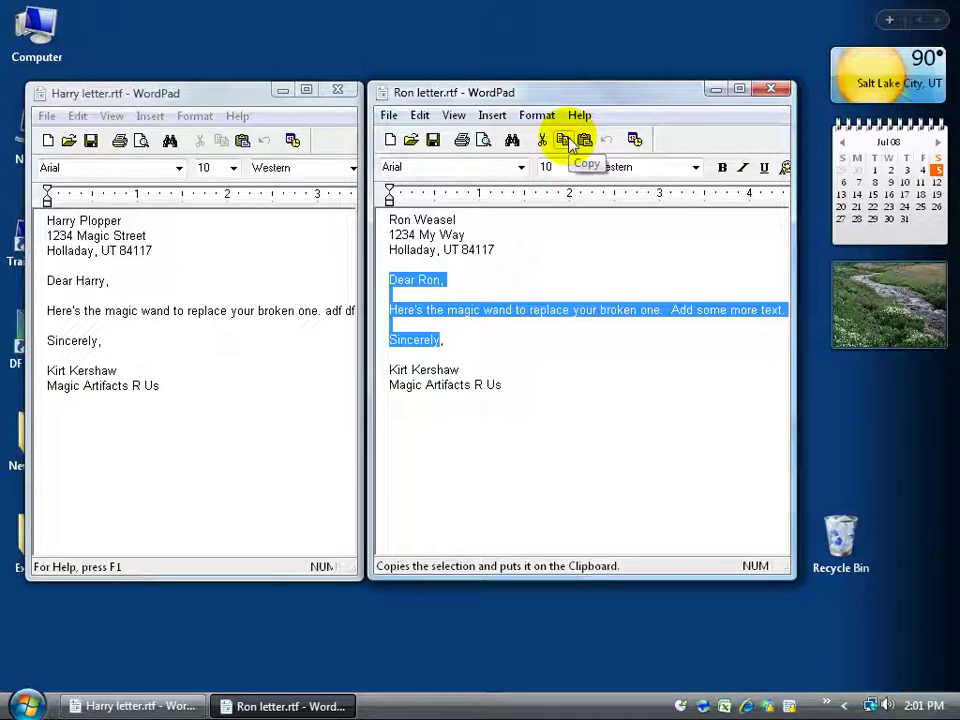
{"action": "right_click", "coordinate": [484, 316]}
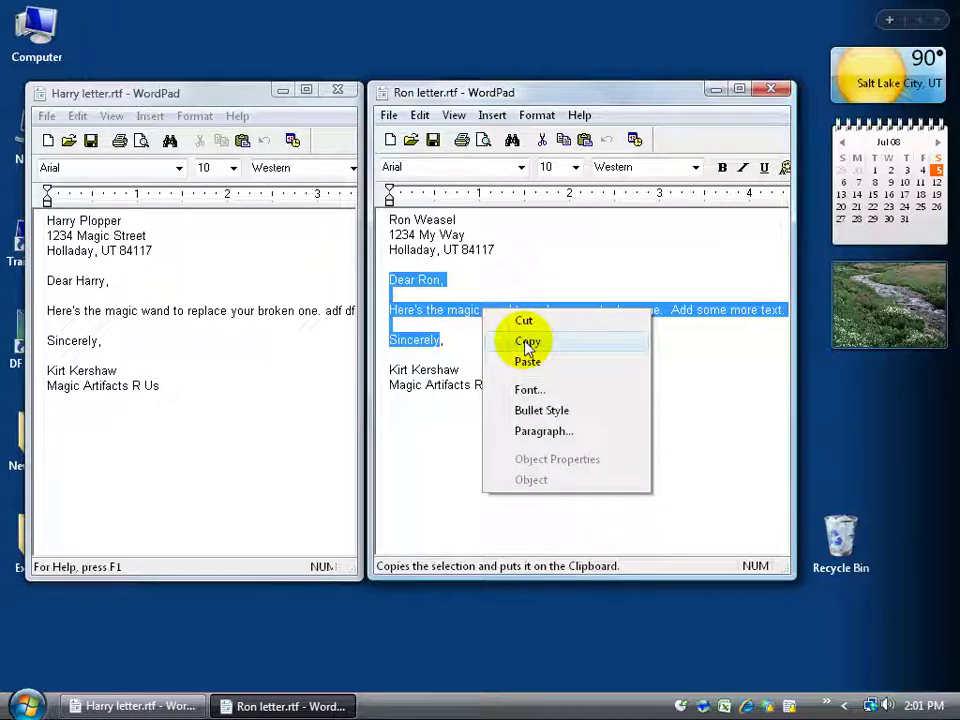
{"action": "left_click", "coordinate": [420, 116]}
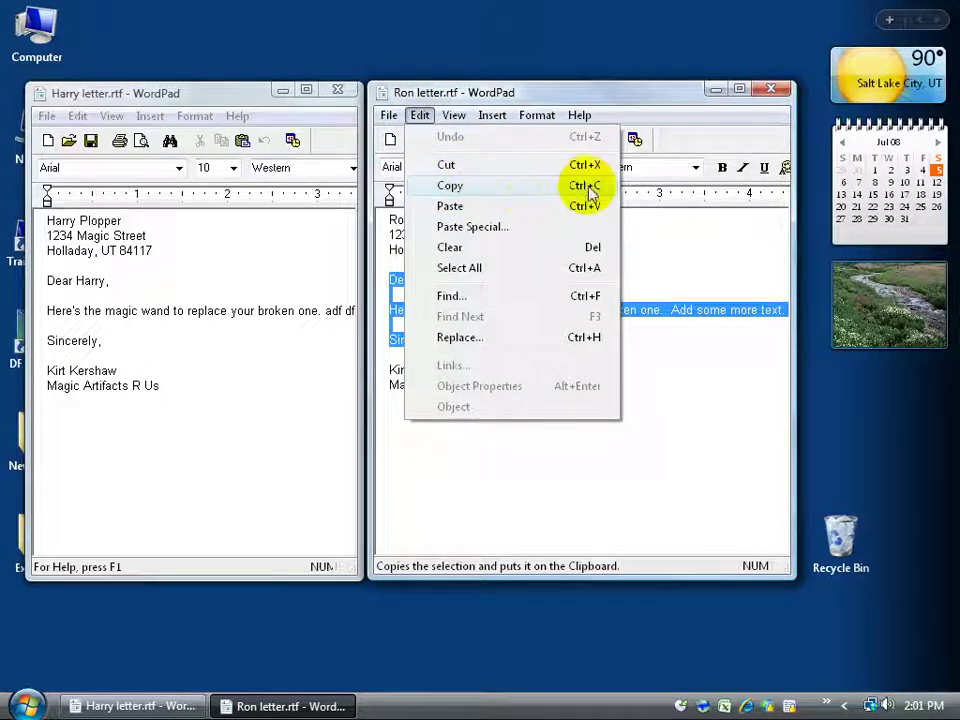
{"action": "left_click", "coordinate": [579, 95]}
{"action": "left_click", "coordinate": [596, 390]}
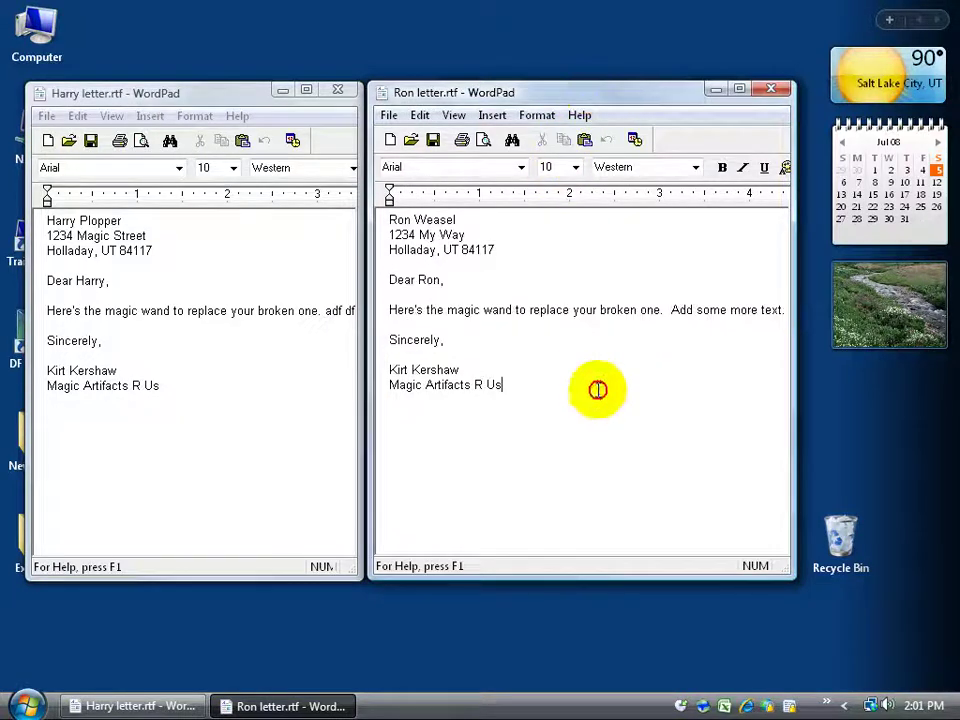
Step: Copy the passage from greeting through closing in Ron letter and place the cursor after the last line of Harry letter
{"action": "left_click_drag", "start_coordinate": [391, 280], "coordinate": [451, 340]}
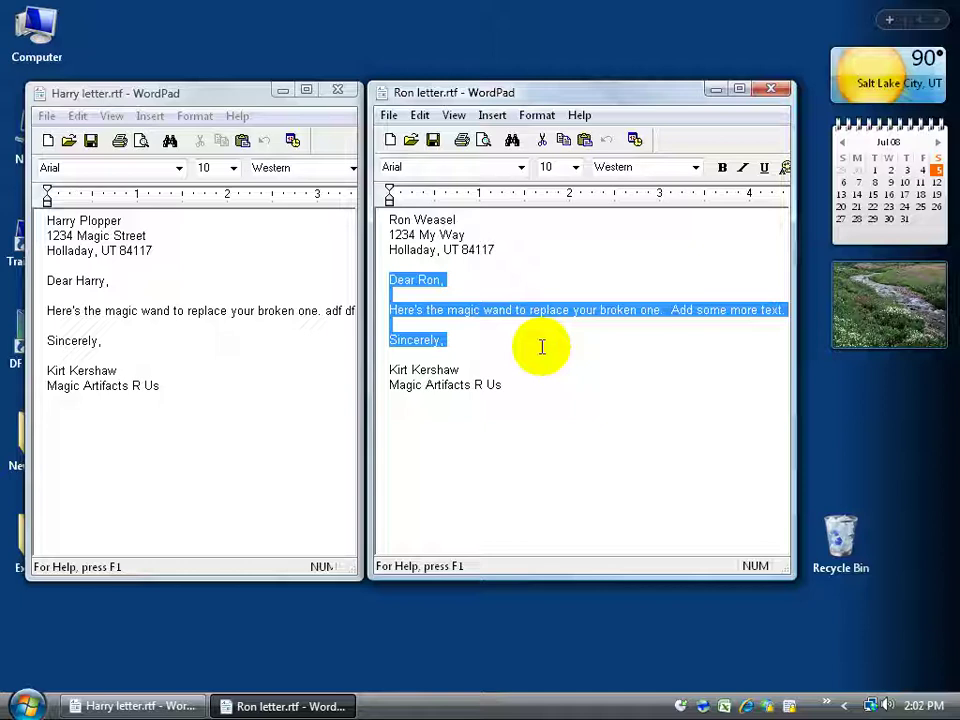
{"action": "left_click", "coordinate": [230, 403]}
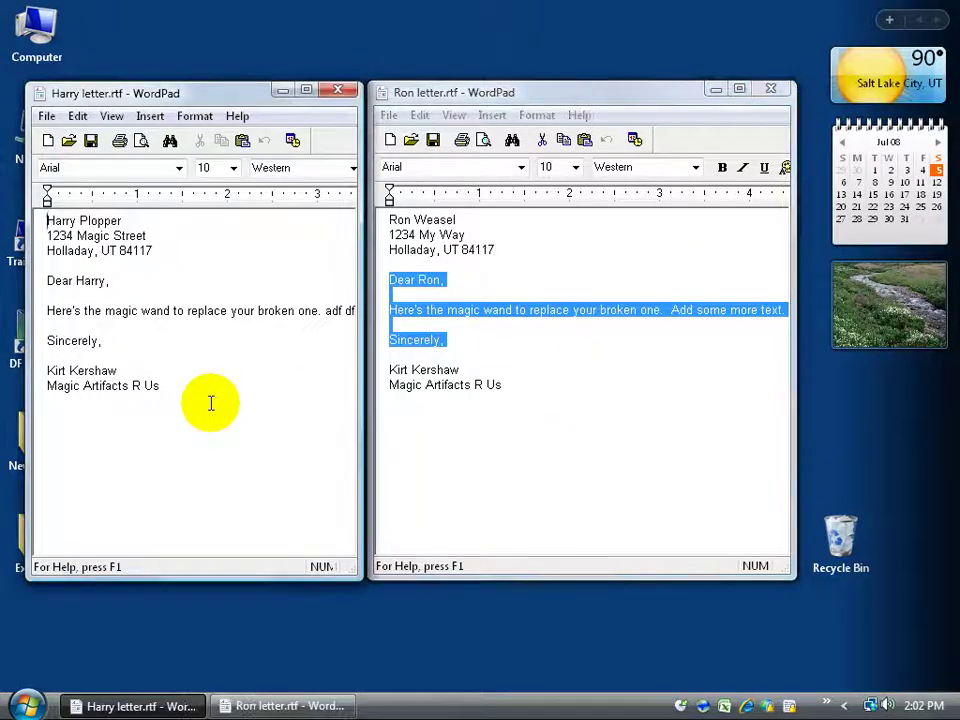
{"action": "left_click", "coordinate": [108, 280]}
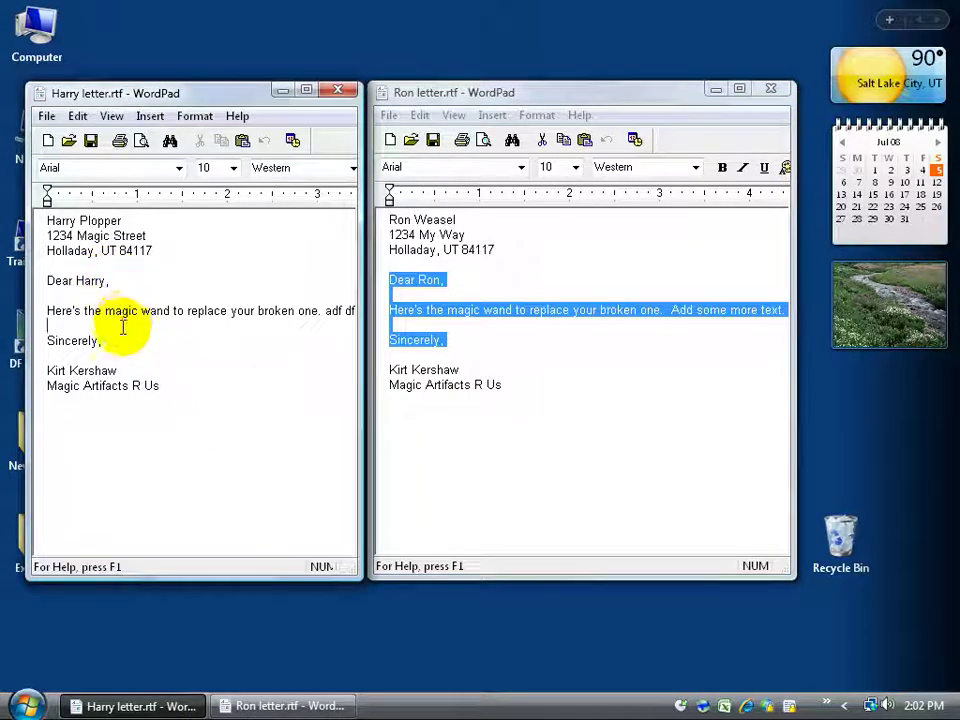
{"action": "left_click", "coordinate": [133, 370]}
{"action": "left_click", "coordinate": [169, 386]}
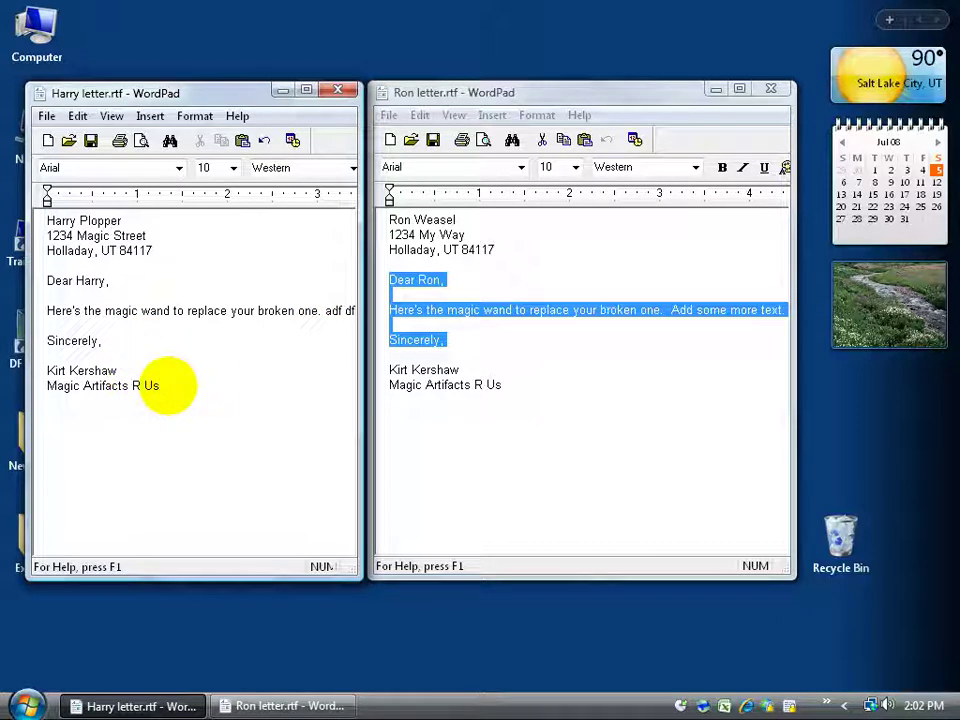
Step: Add three line breaks at the end of Harry letter and paste the copied passage there twice in a row
{"action": "key", "text": "Return"}
{"action": "key", "text": "Return"}
{"action": "key", "text": "Return"}
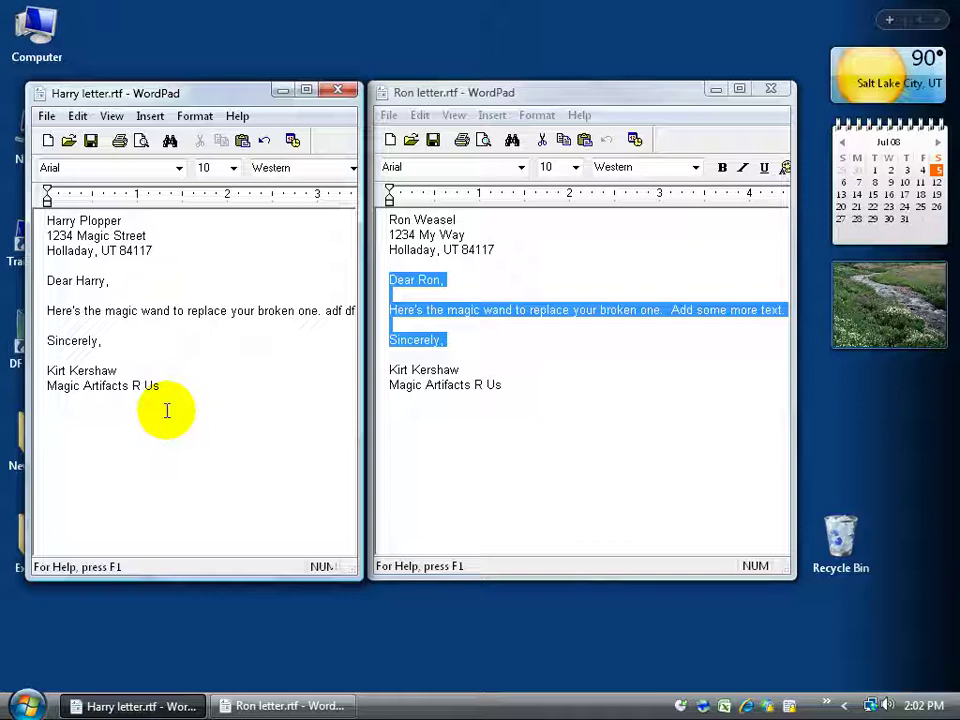
{"action": "left_click", "coordinate": [77, 116]}
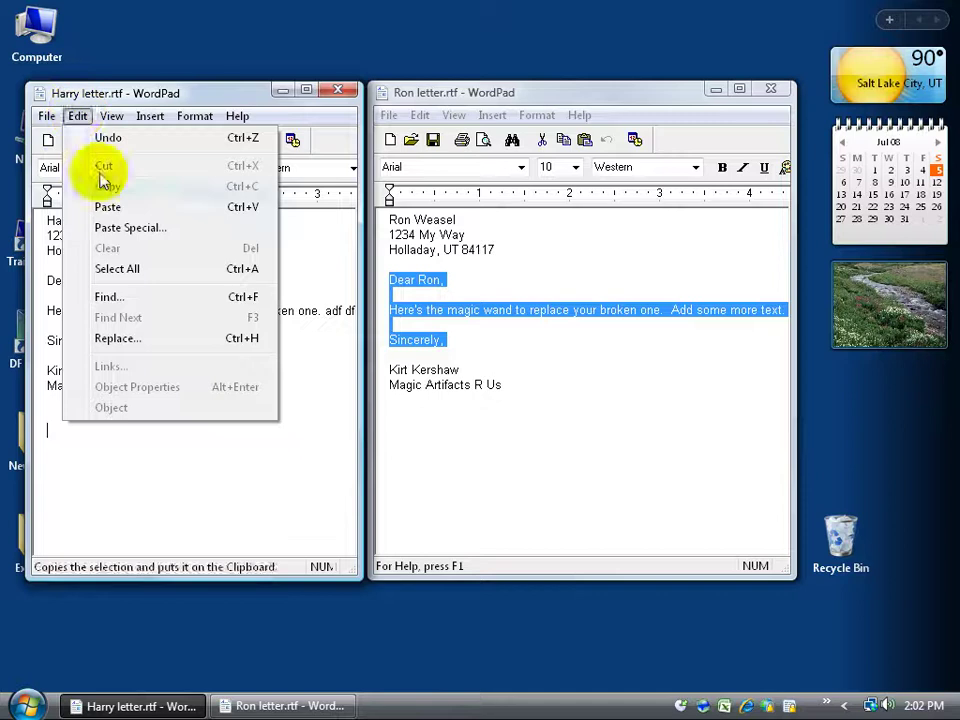
{"action": "left_click", "coordinate": [108, 207]}
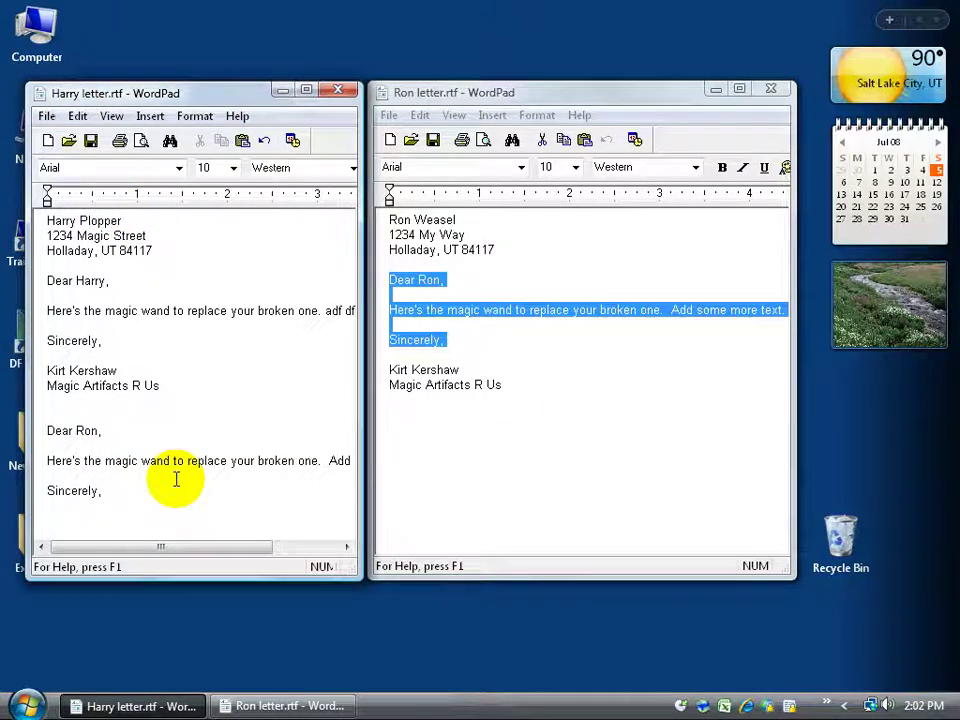
{"action": "left_click", "coordinate": [242, 142]}
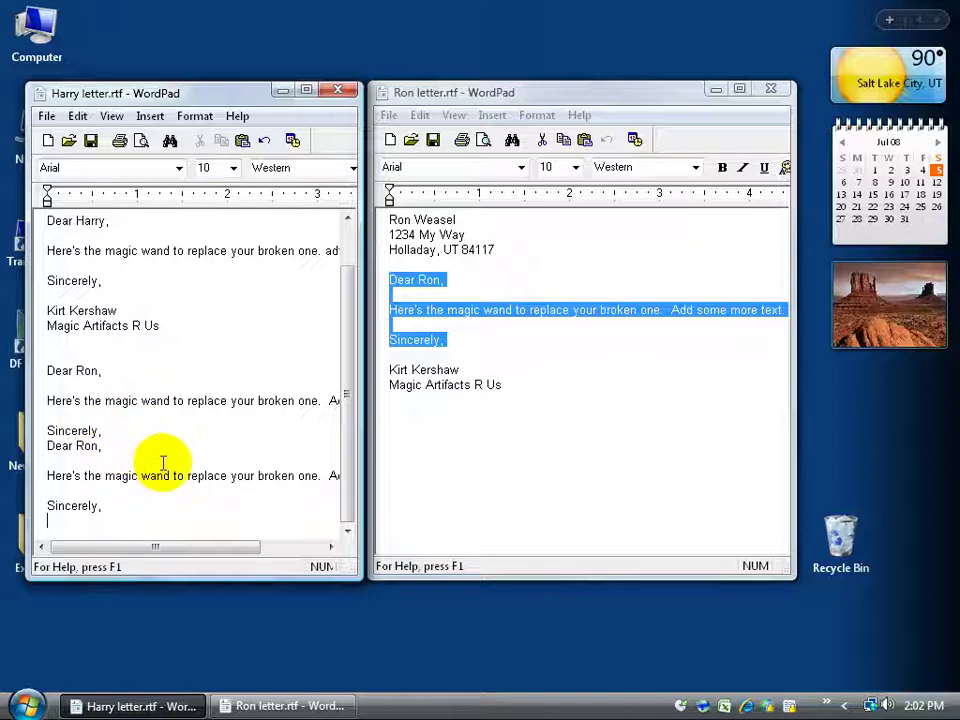
Step: Paste the copied passage once more at the end of Harry letter, and undo the last two pastes
{"action": "key", "text": "ctrl+v"}
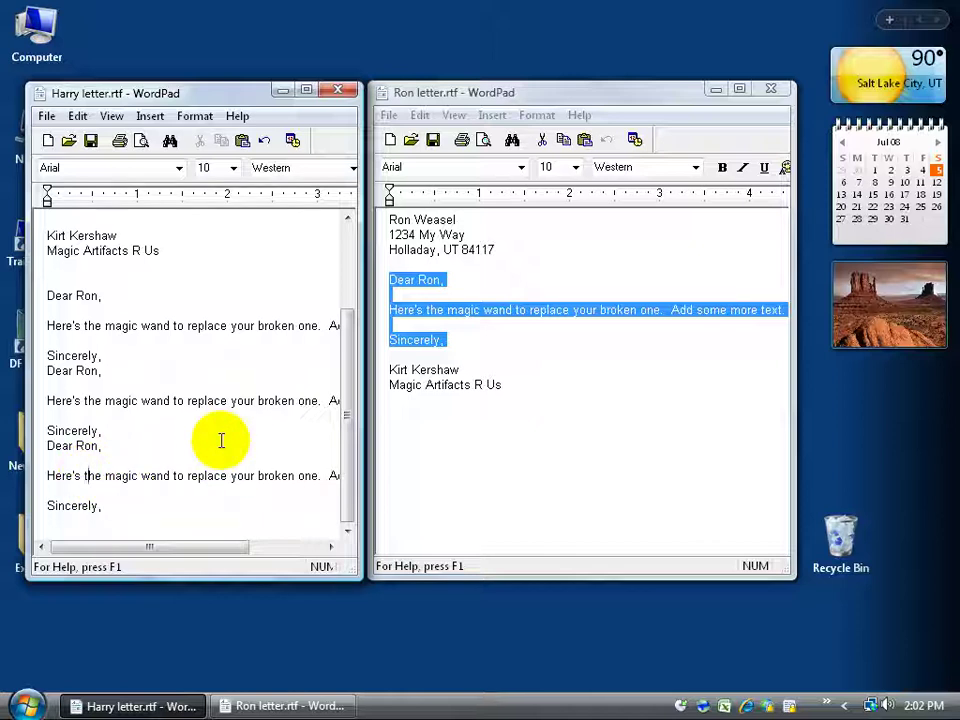
{"action": "left_click", "coordinate": [265, 142]}
{"action": "left_click", "coordinate": [266, 143]}
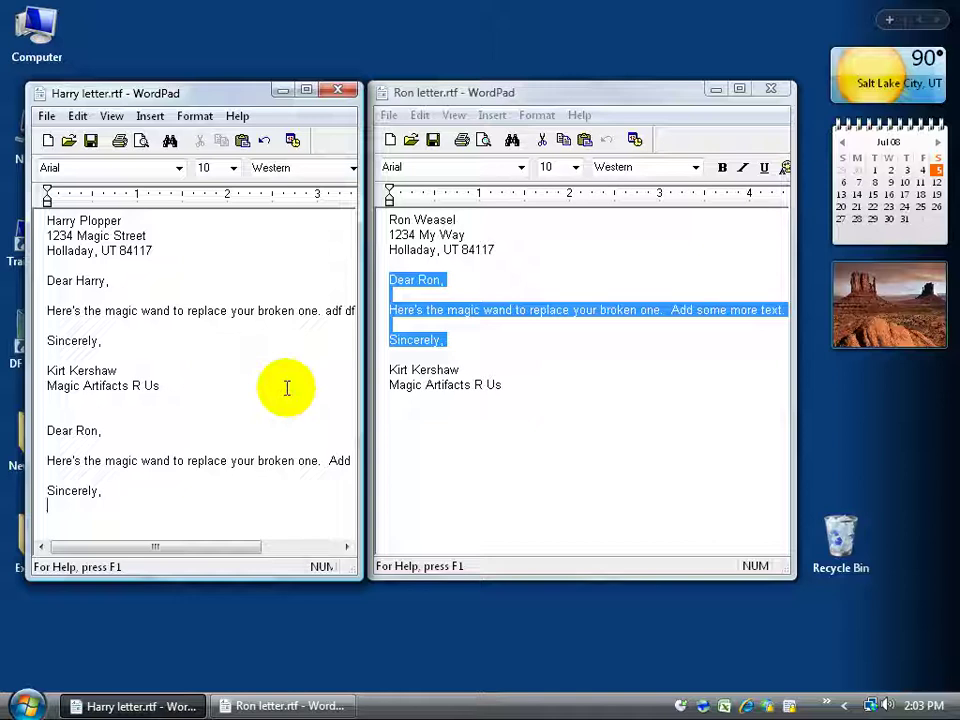
Step: Maximize the Harry letter window, switch to Ron letter, and maximize its window too
{"action": "left_click", "coordinate": [306, 93]}
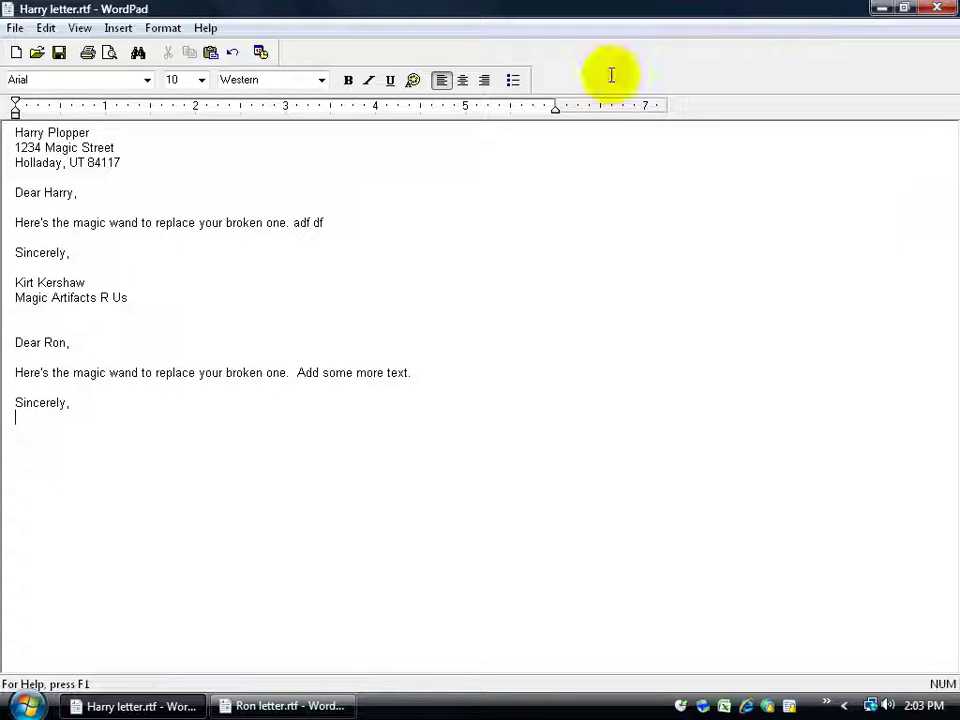
{"action": "mouse_move", "coordinate": [107, 712]}
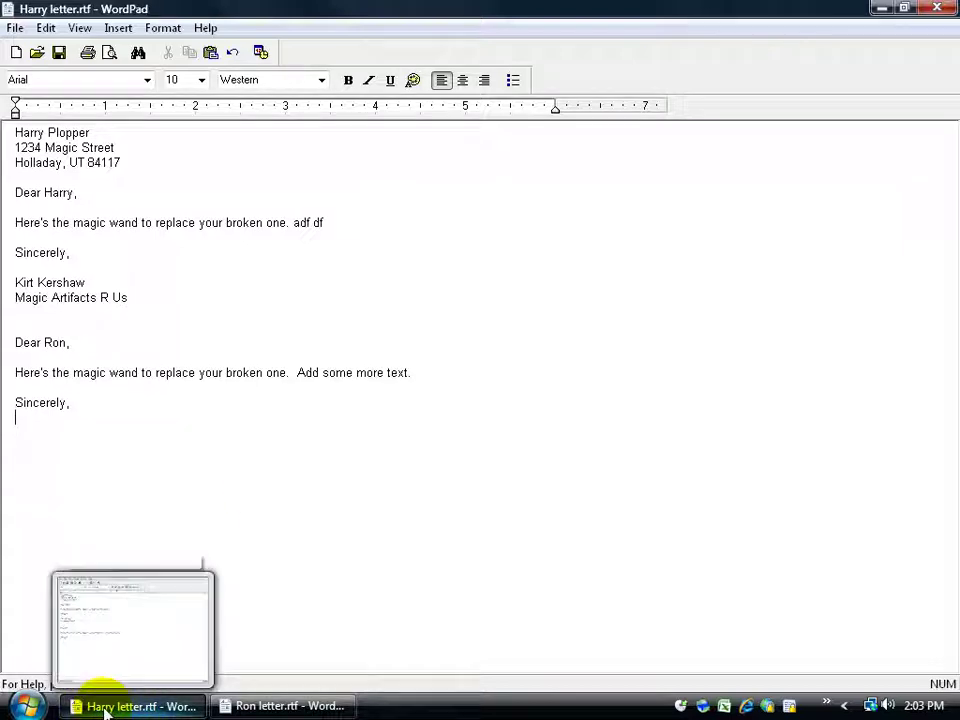
{"action": "left_click", "coordinate": [268, 712]}
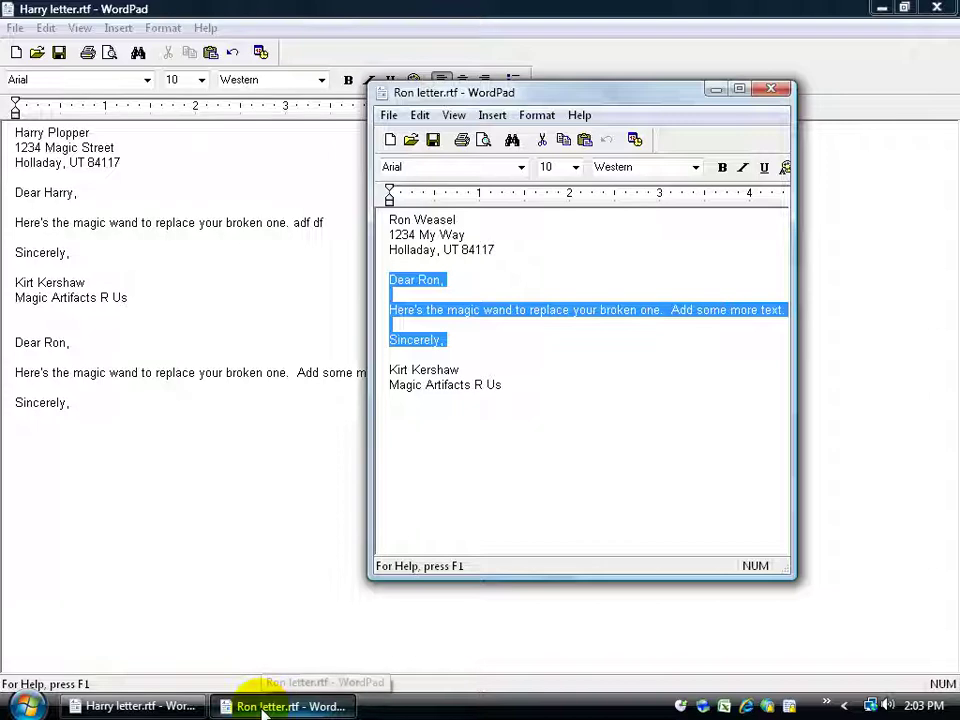
{"action": "left_click", "coordinate": [740, 91]}
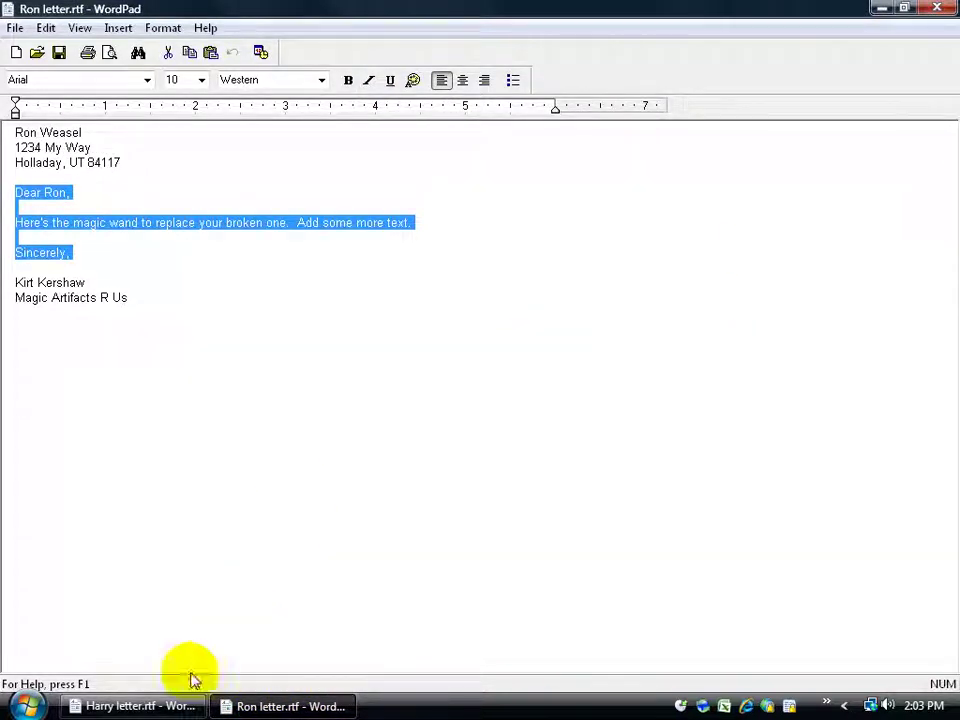
Step: Switch back and forth between the two maximized letters, ending on Harry letter
{"action": "left_click", "coordinate": [130, 706]}
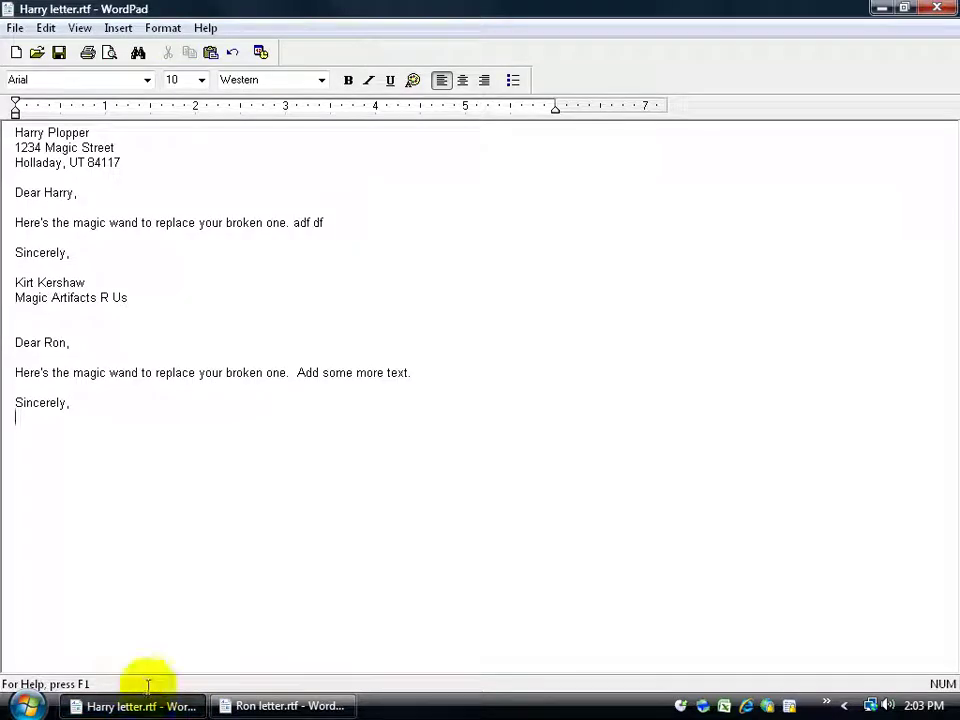
{"action": "left_click", "coordinate": [279, 705]}
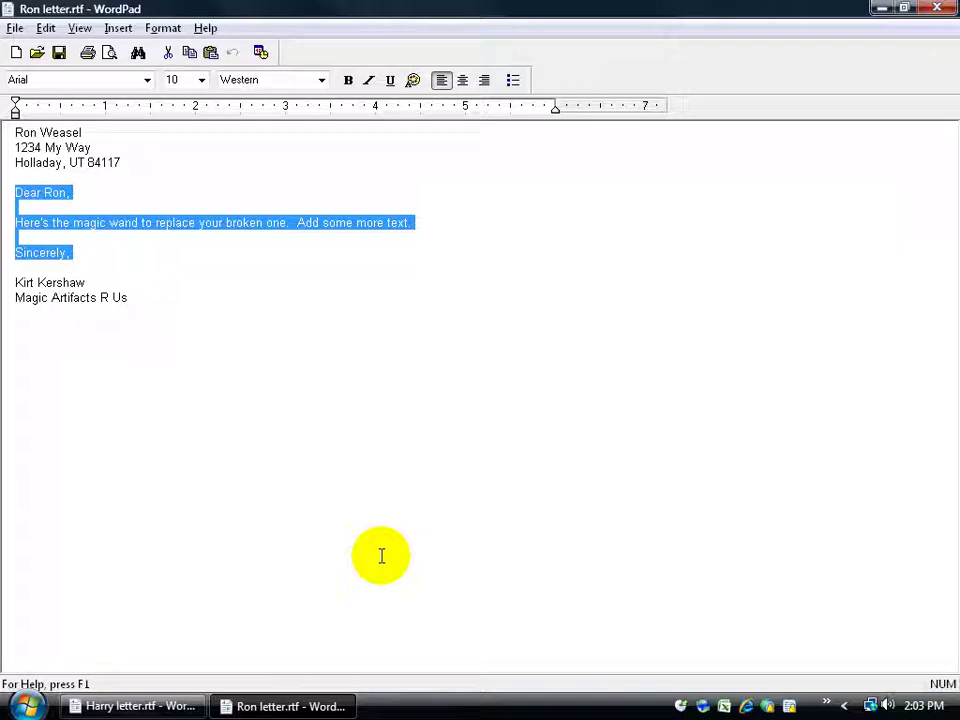
{"action": "key", "text": "alt+Tab"}
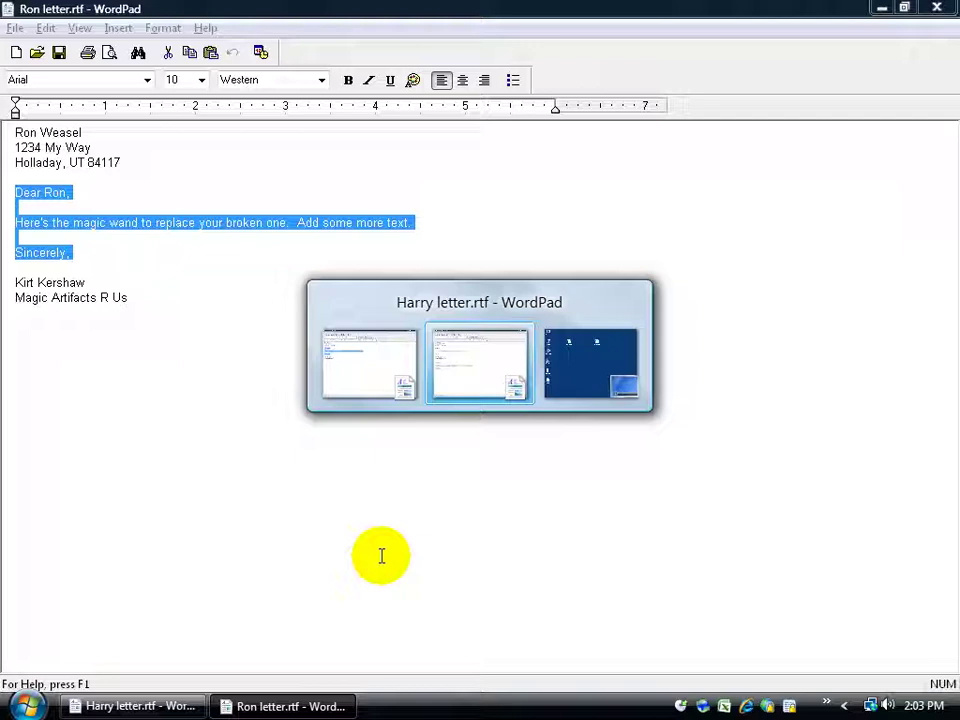
{"action": "type", "text": "Dear Ron,  Here's the magic wand to replace your broken one.  Add some more text.  Sincerely,"}
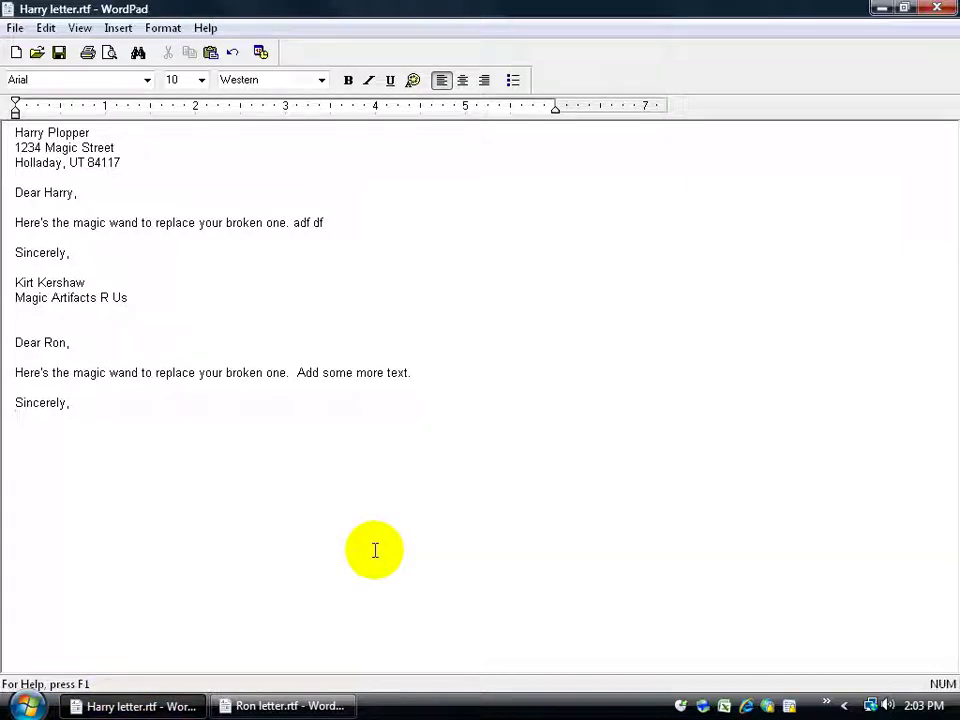
{"action": "key", "text": "alt+Tab"}
{"action": "mouse_move", "coordinate": [305, 710]}
{"action": "key", "text": "alt+Tab"}
{"action": "type", "text": "Dear Ron,  Here's the magic wand to replace your broken one.  Add some more text.  Sincerely,"}
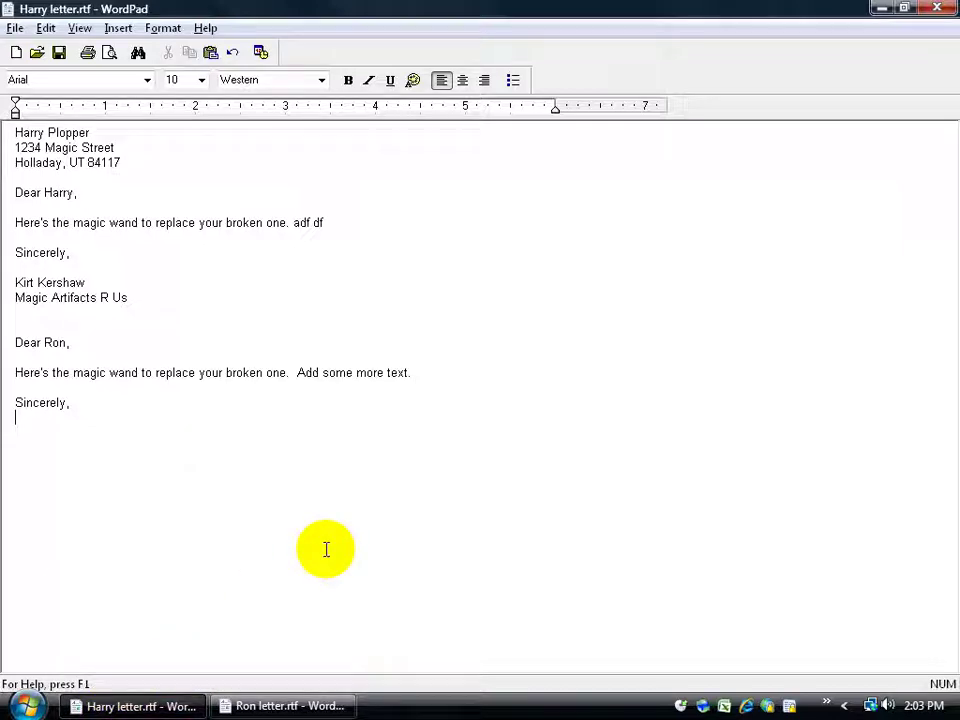
Step: Copy the original text of Harry letter, from the recipient's address block through the company line of the signature
{"action": "left_click_drag", "start_coordinate": [133, 304], "coordinate": [12, 132]}
{"action": "right_click", "coordinate": [75, 146]}
{"action": "left_click", "coordinate": [96, 177]}
Step: Paste the copied letter text at the end of Ron letter, leaving two blank lines after the signature
{"action": "key", "text": "alt+Tab"}
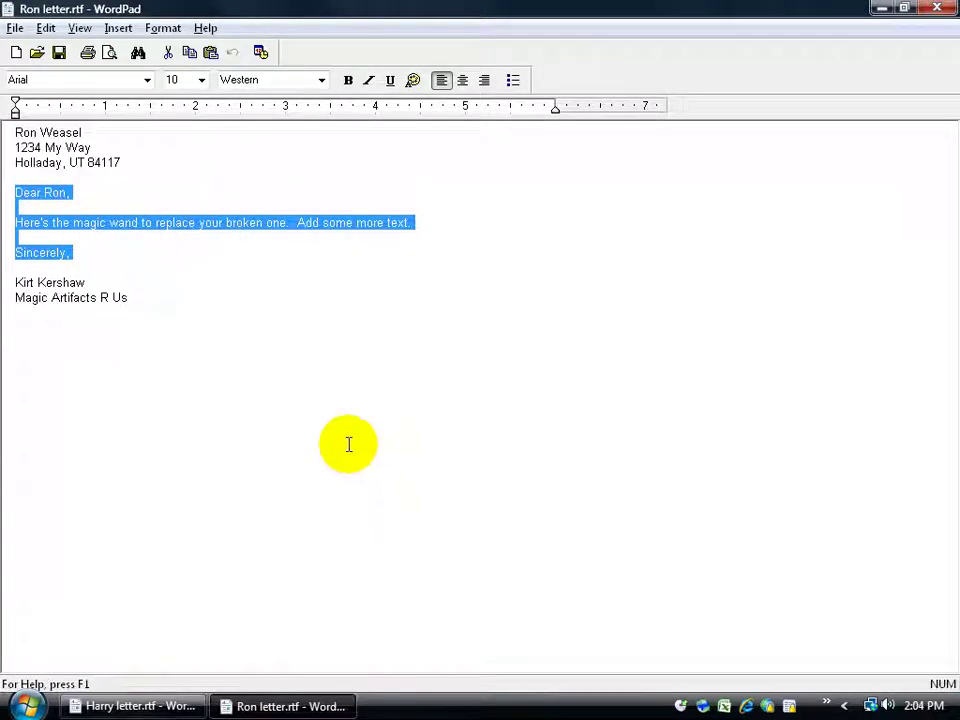
{"action": "left_click", "coordinate": [203, 296]}
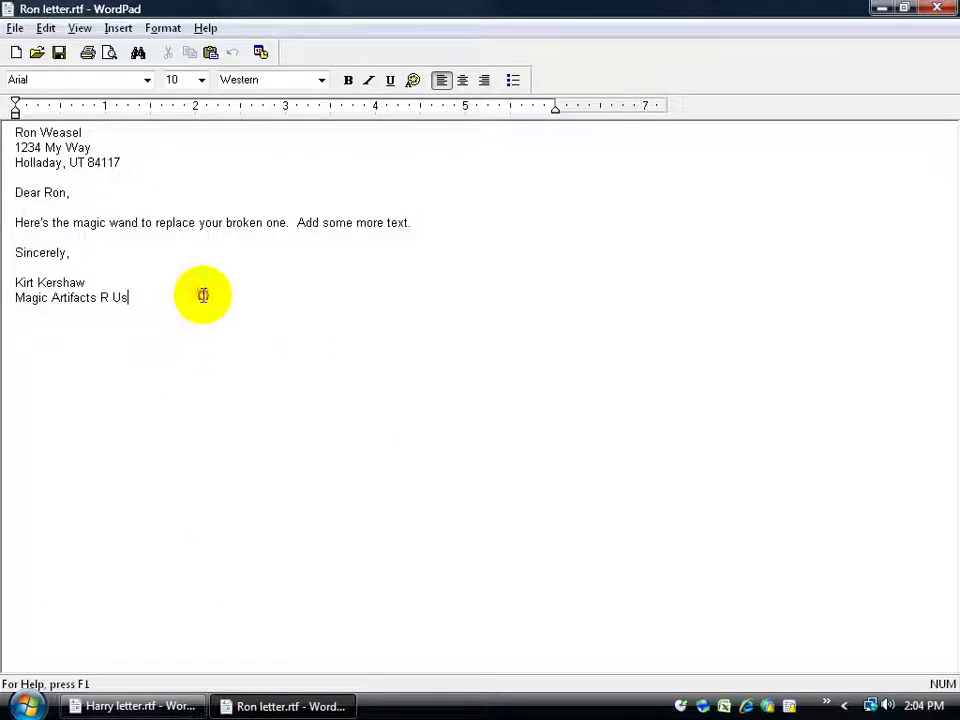
{"action": "key", "text": "Return"}
{"action": "key", "text": "Return"}
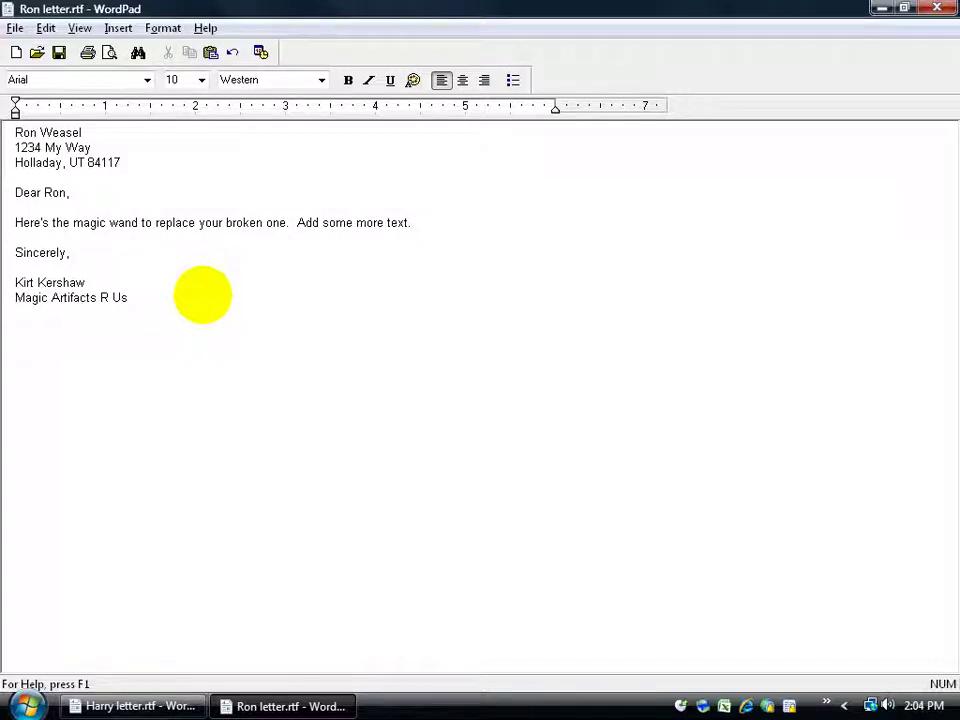
{"action": "key", "text": "ctrl+v"}
Step: Return to Harry letter, step through the open windows in the window switcher, and switch to the desktop
{"action": "key", "text": "alt+Tab"}
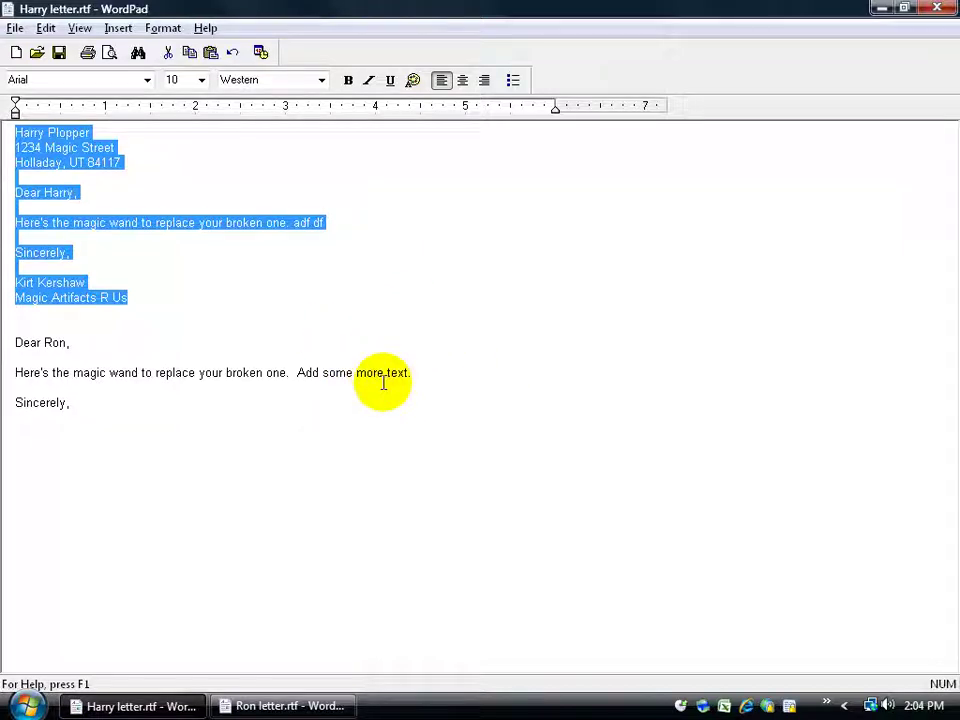
{"action": "key", "text": "alt+Tab"}
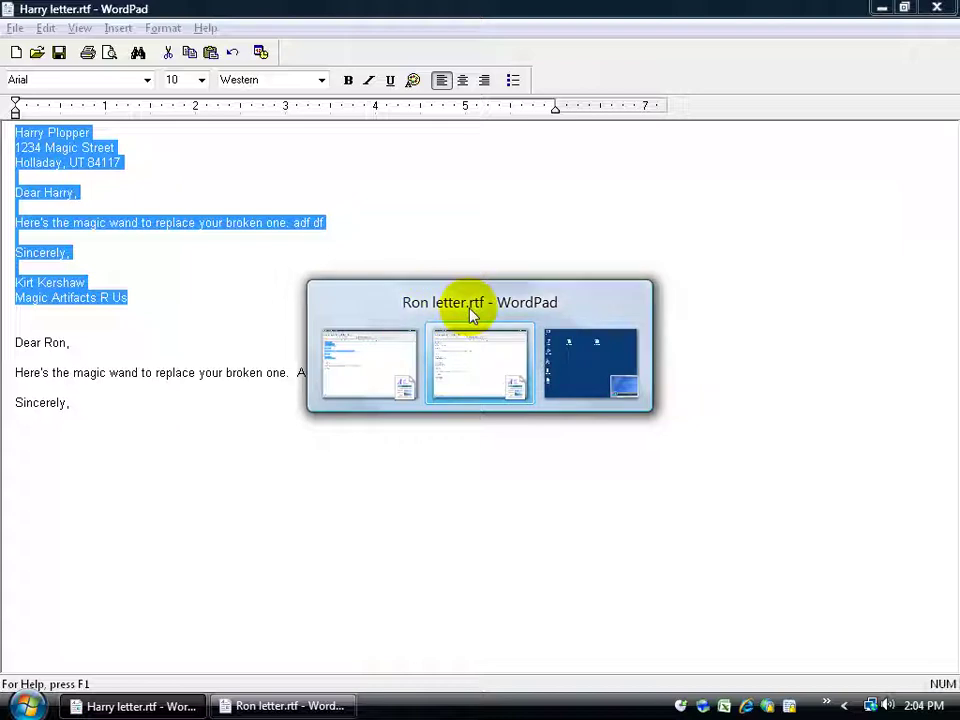
{"action": "key", "text": "alt+Tab"}
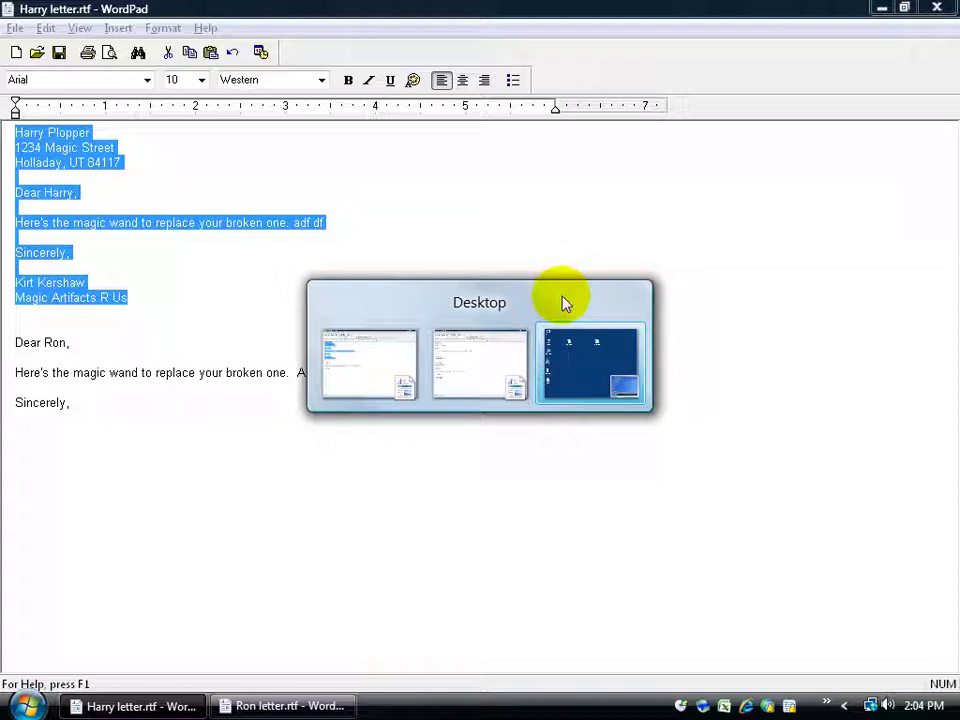
{"action": "key", "text": "alt+Tab"}
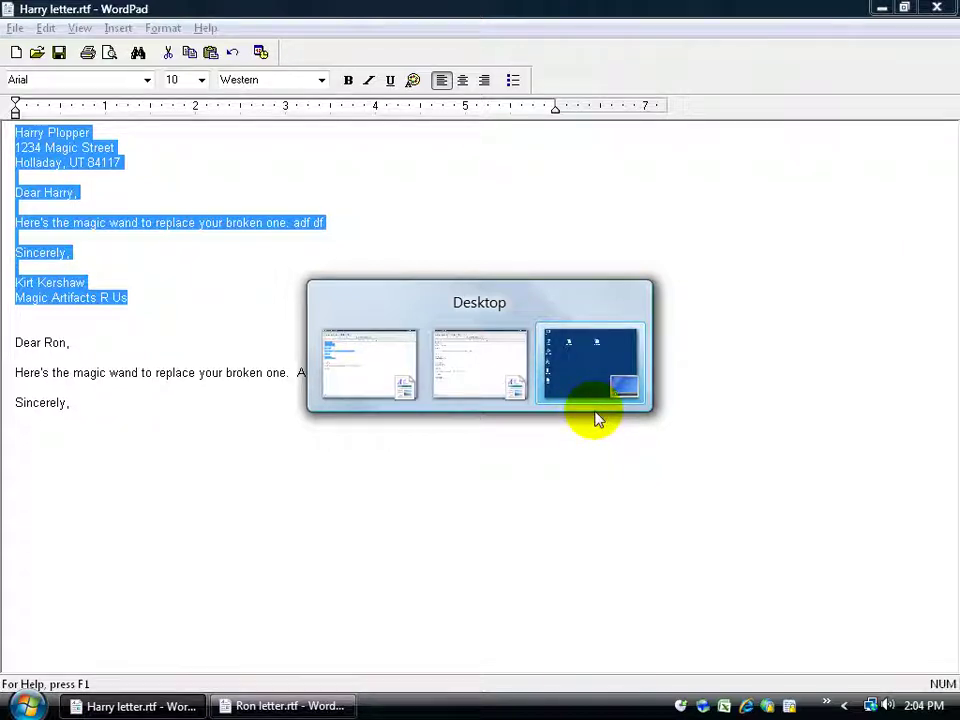
{"action": "key", "text": "alt+Tab"}
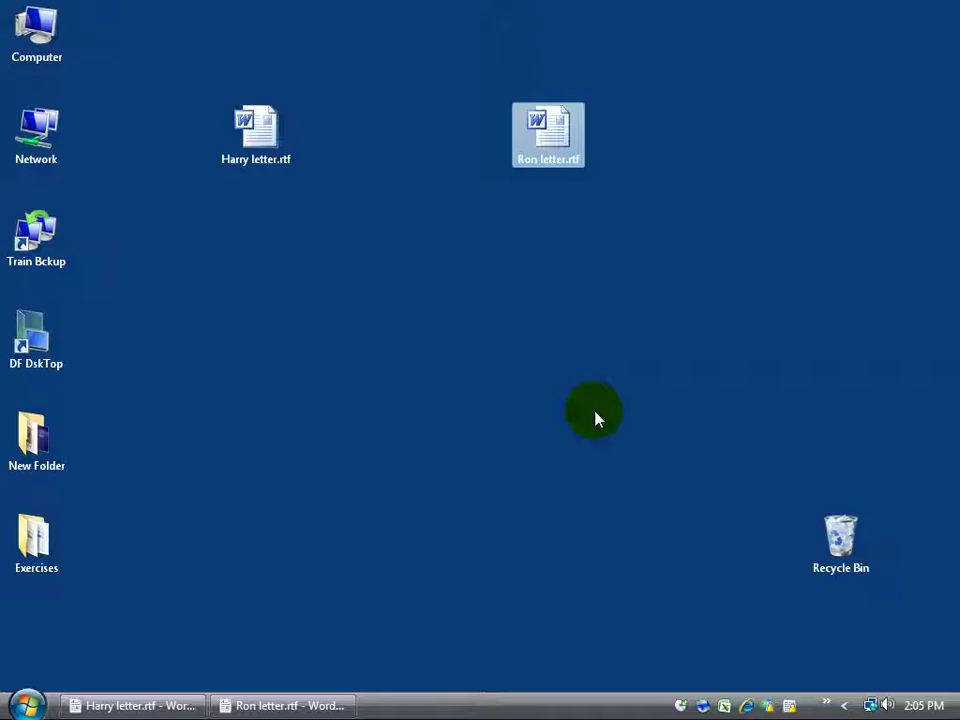
Step: Cycle through the open windows from the desktop, switch to Ron letter, and go back to Harry letter
{"action": "key", "text": "alt+Tab"}
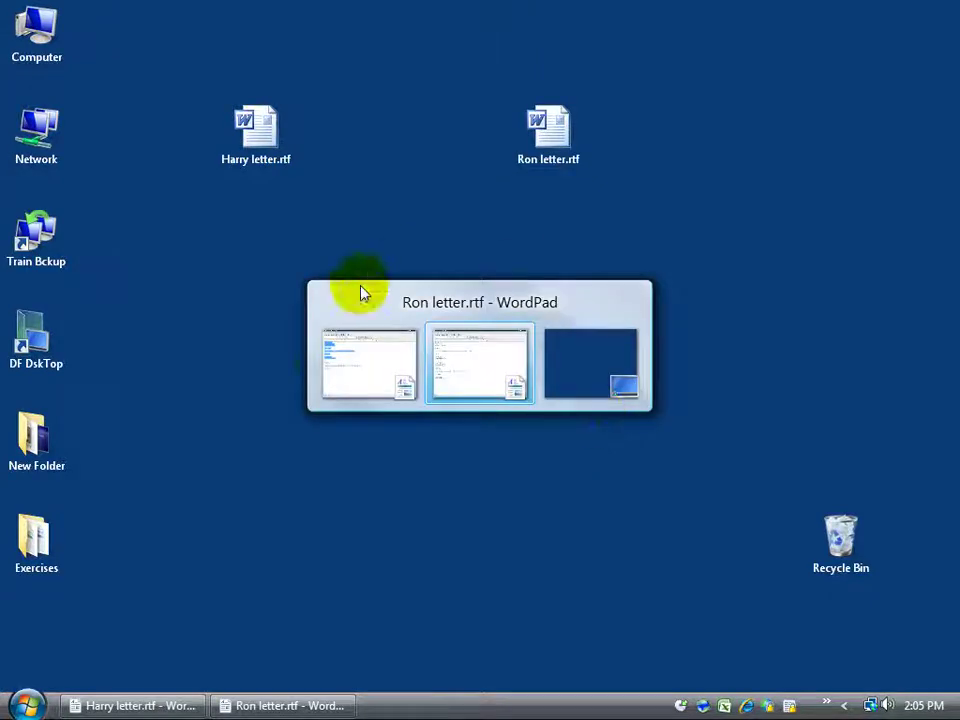
{"action": "key", "text": "Tab"}
{"action": "key", "text": "Tab"}
{"action": "key", "text": "Tab"}
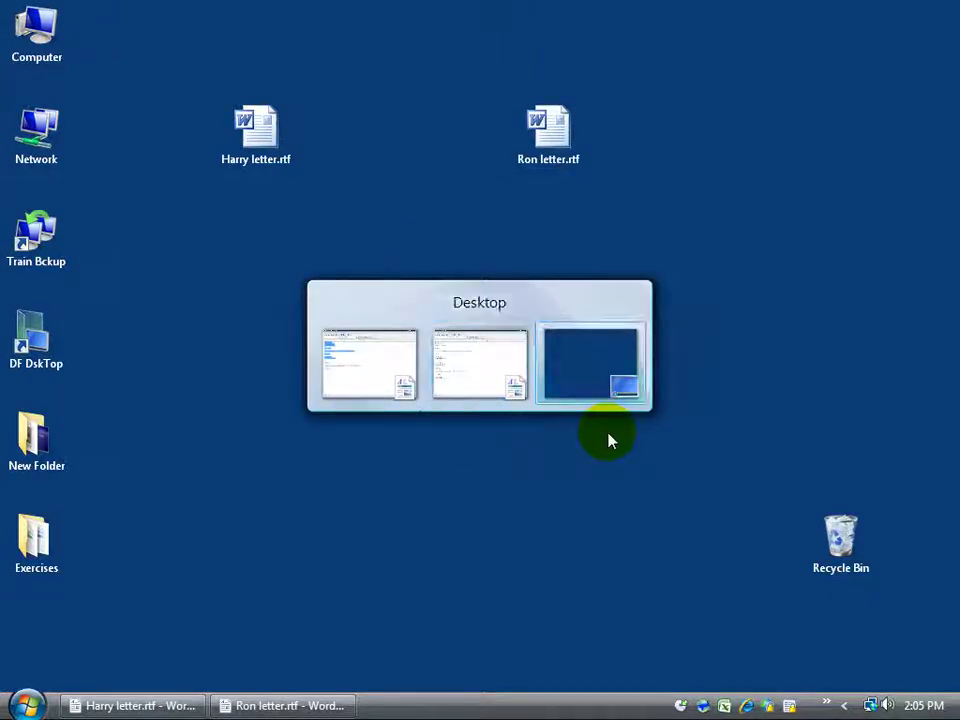
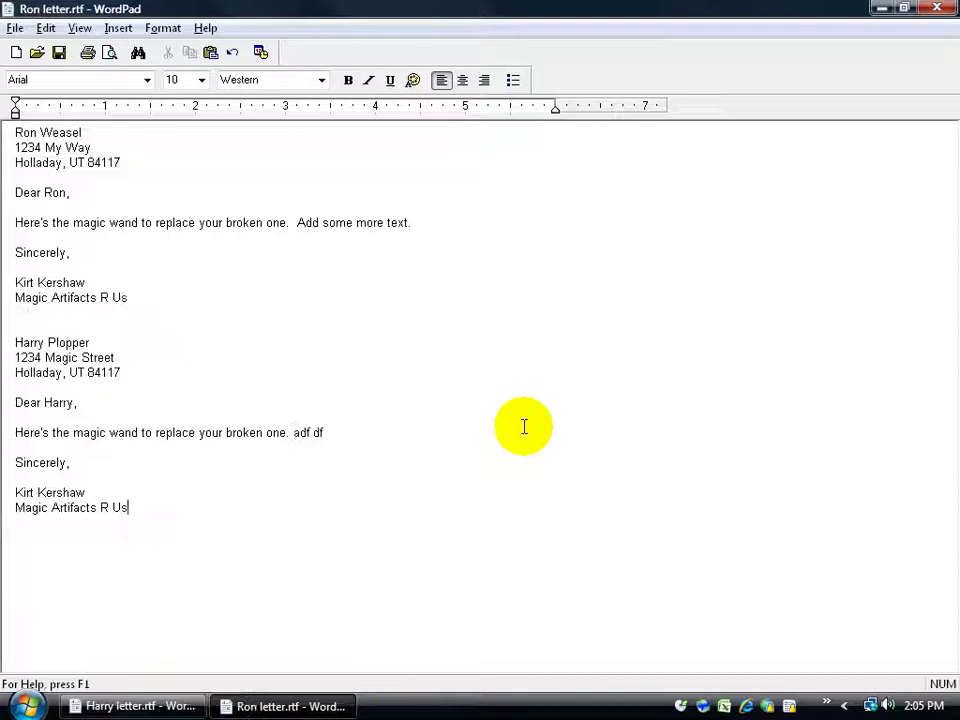
{"action": "key", "text": "alt+Tab"}
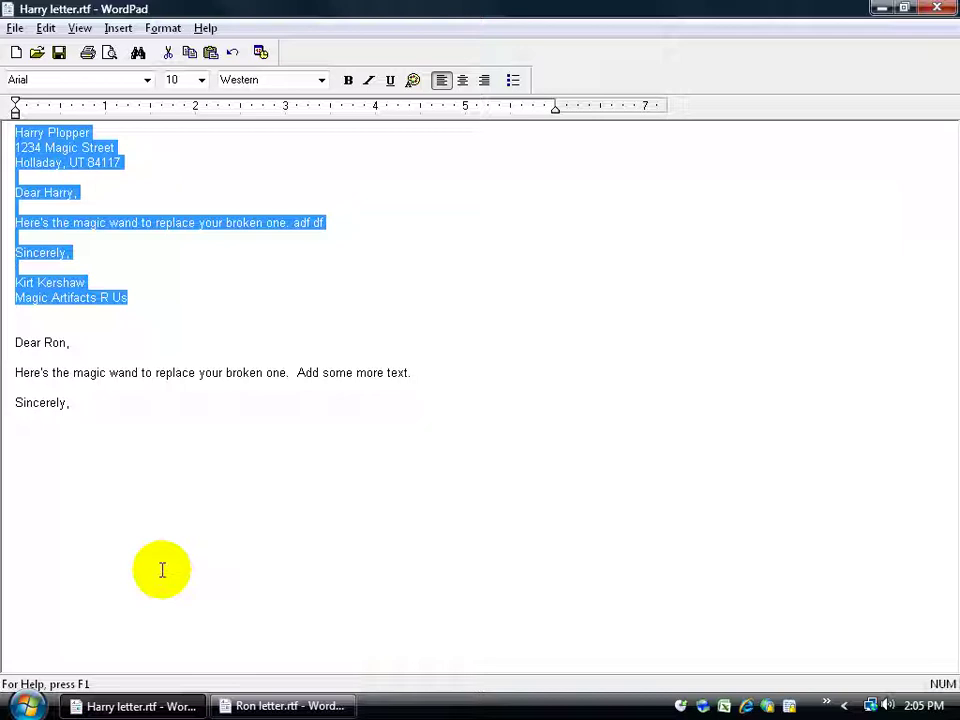
Step: Rotate through the open windows in the Flip 3D view and open Ron letter from it
{"action": "key", "text": "super+Tab"}
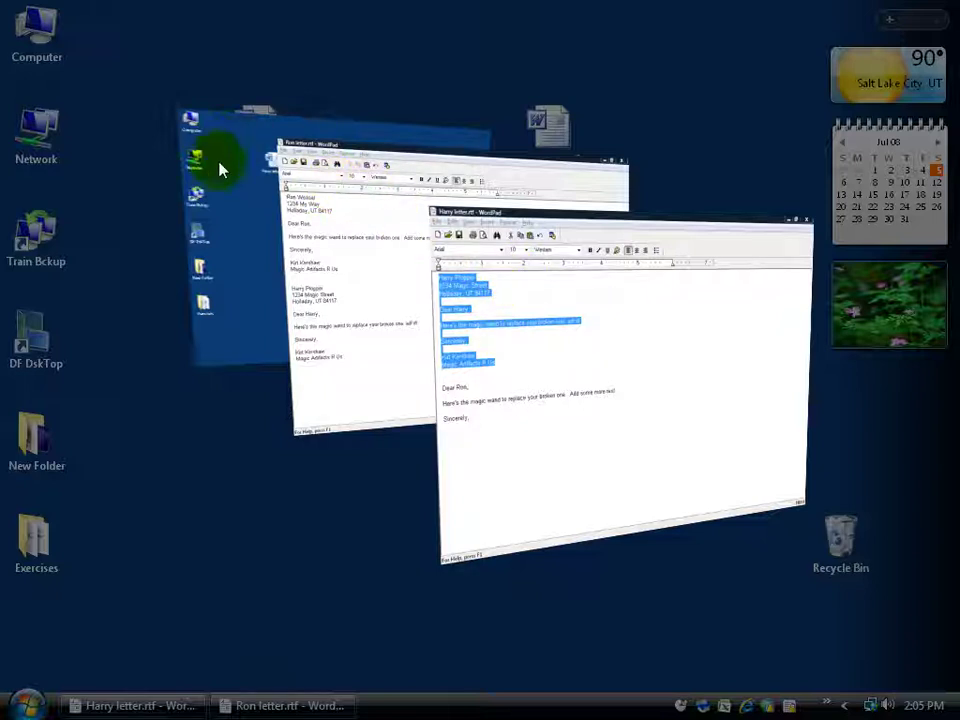
{"action": "scroll", "coordinate": [335, 555], "scroll_direction": "down", "scroll_amount": 1}
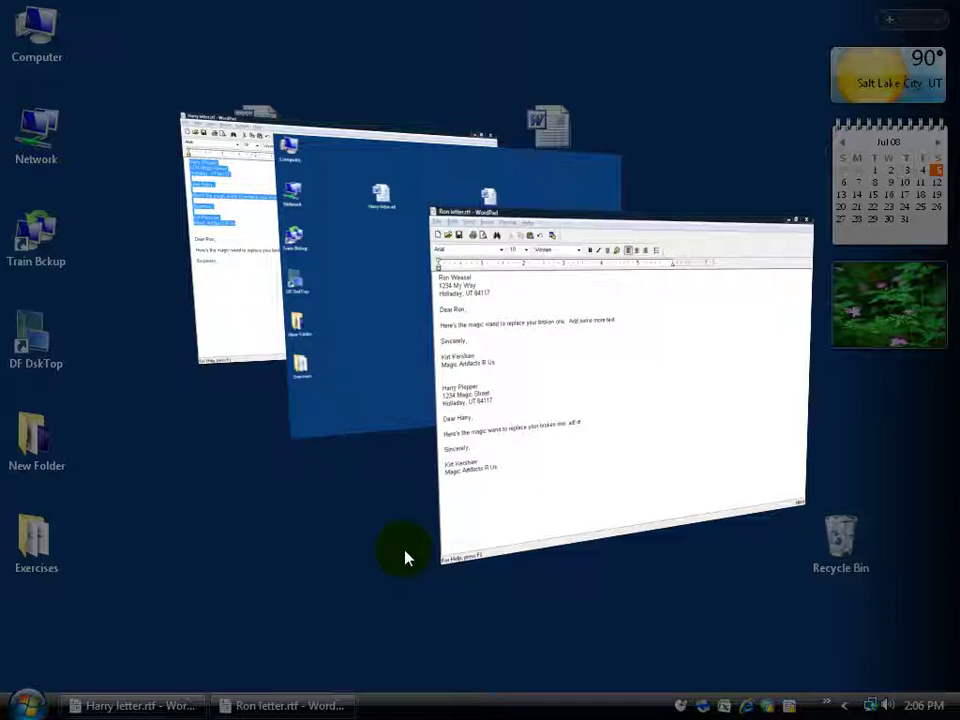
{"action": "scroll", "coordinate": [405, 557], "scroll_direction": "down", "scroll_amount": 3}
{"action": "scroll", "coordinate": [405, 557], "scroll_direction": "down", "scroll_amount": 1}
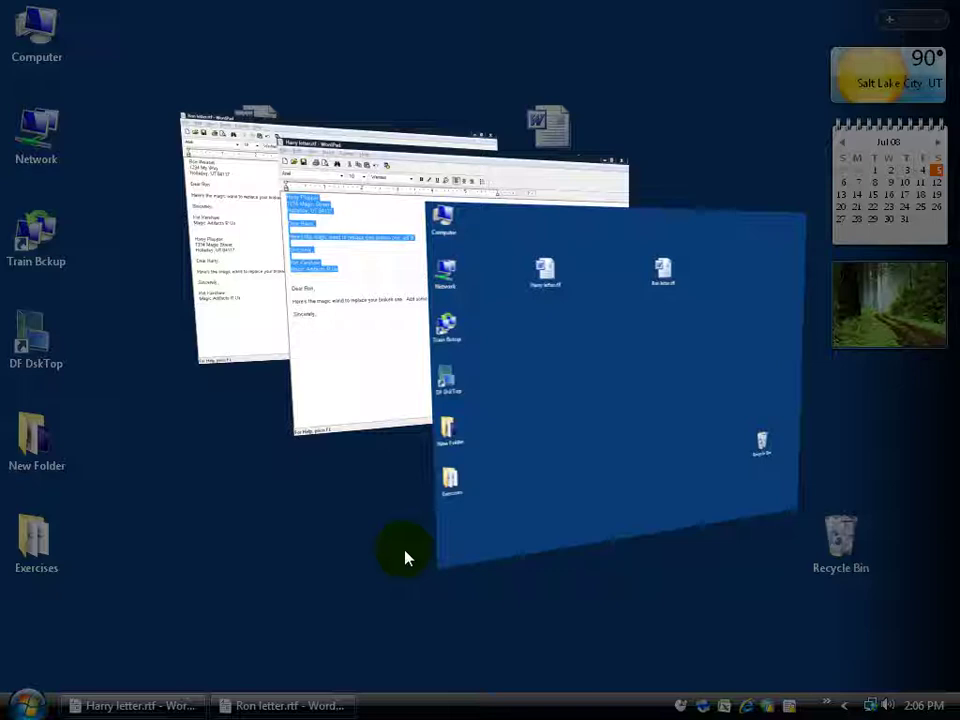
{"action": "scroll", "coordinate": [405, 557], "scroll_direction": "down", "scroll_amount": 1}
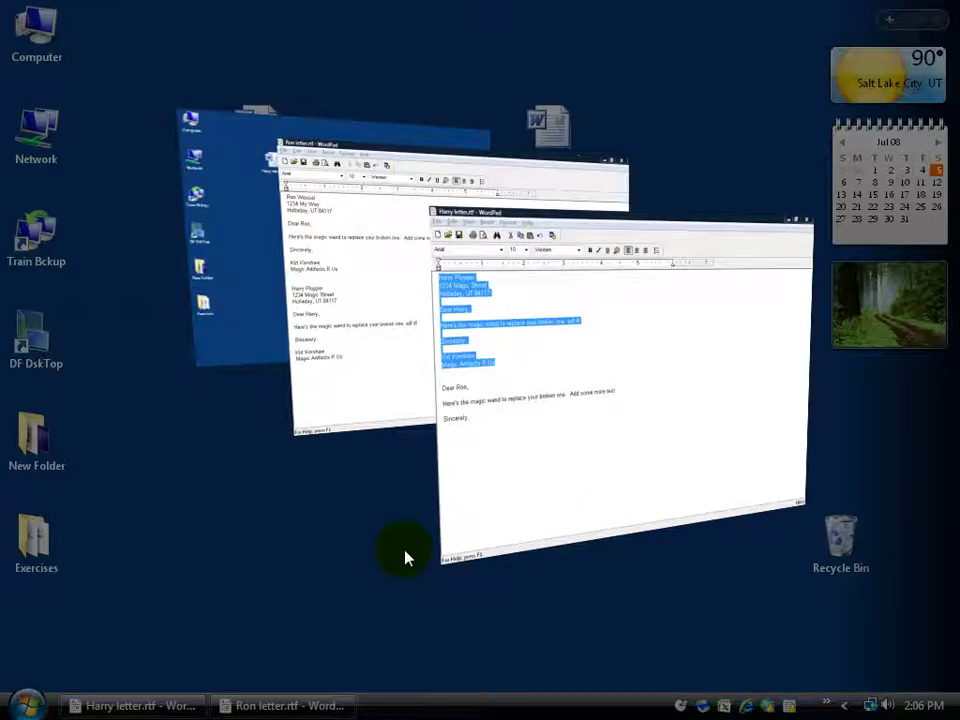
{"action": "scroll", "coordinate": [405, 557], "scroll_direction": "down", "scroll_amount": 1}
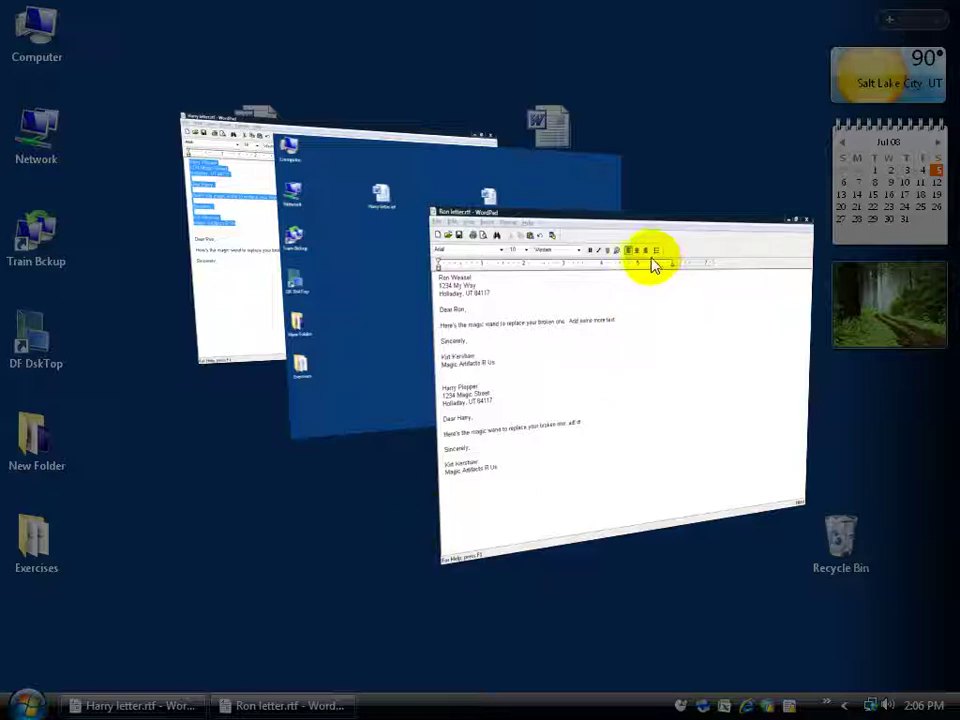
{"action": "left_click", "coordinate": [670, 447]}
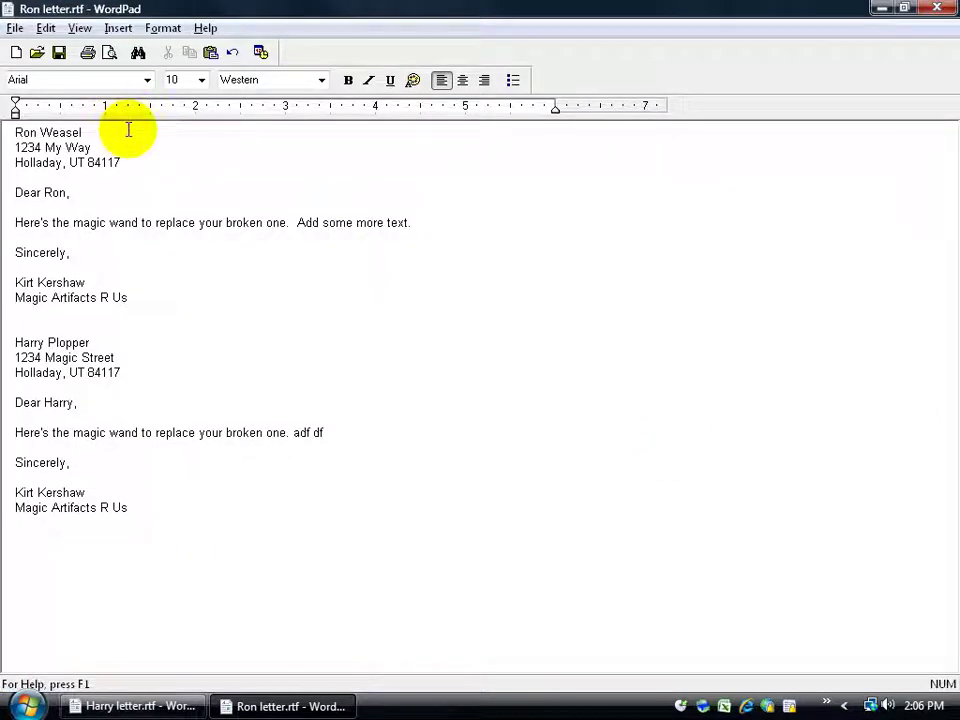
Step: Switch to Harry letter, and use the Flip 3D view again to go to the desktop
{"action": "key", "text": "alt+Tab"}
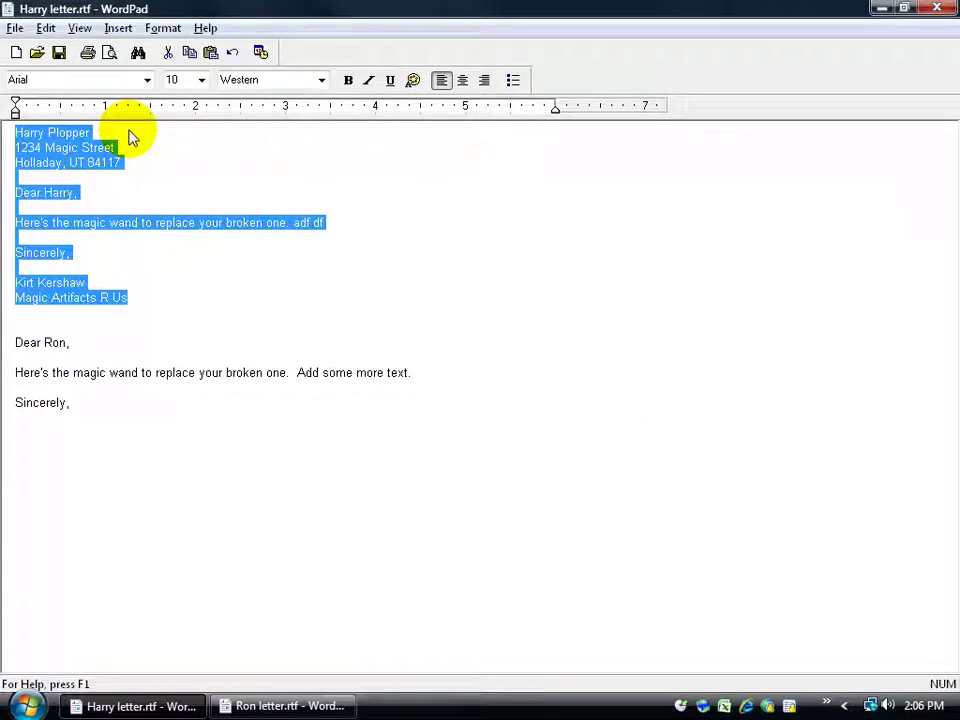
{"action": "key", "text": "super+Tab"}
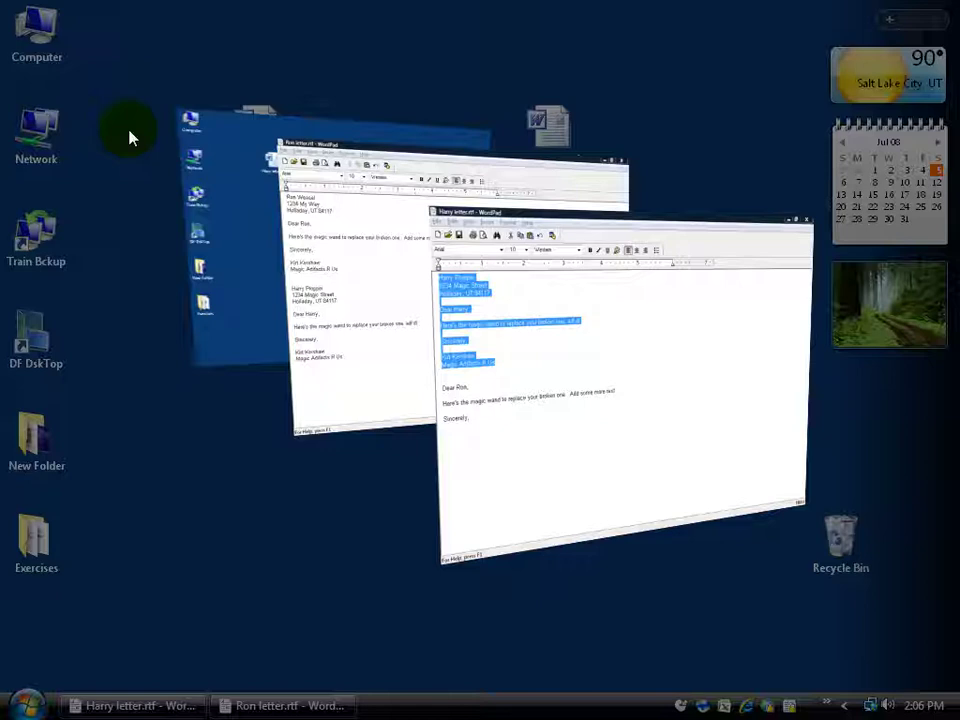
{"action": "key", "text": "super+Tab"}
{"action": "key", "text": "super+Tab"}
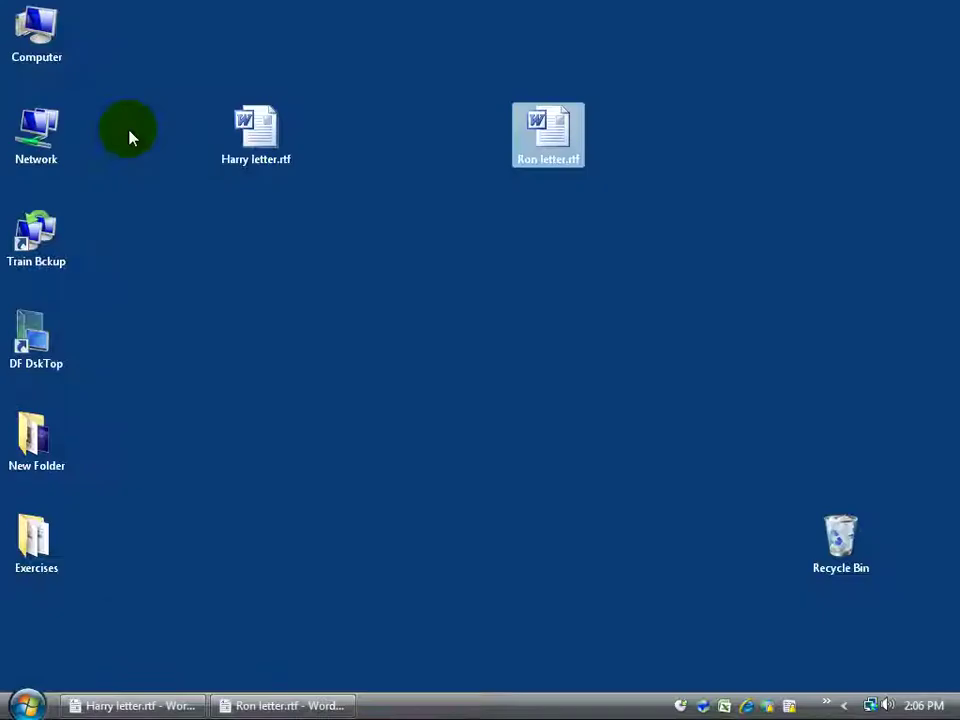
Step: Bring the letter windows back up from the desktop, finishing with Harry letter in front
{"action": "left_click", "coordinate": [369, 361]}
{"action": "left_click", "coordinate": [275, 706]}
{"action": "left_click", "coordinate": [183, 706]}
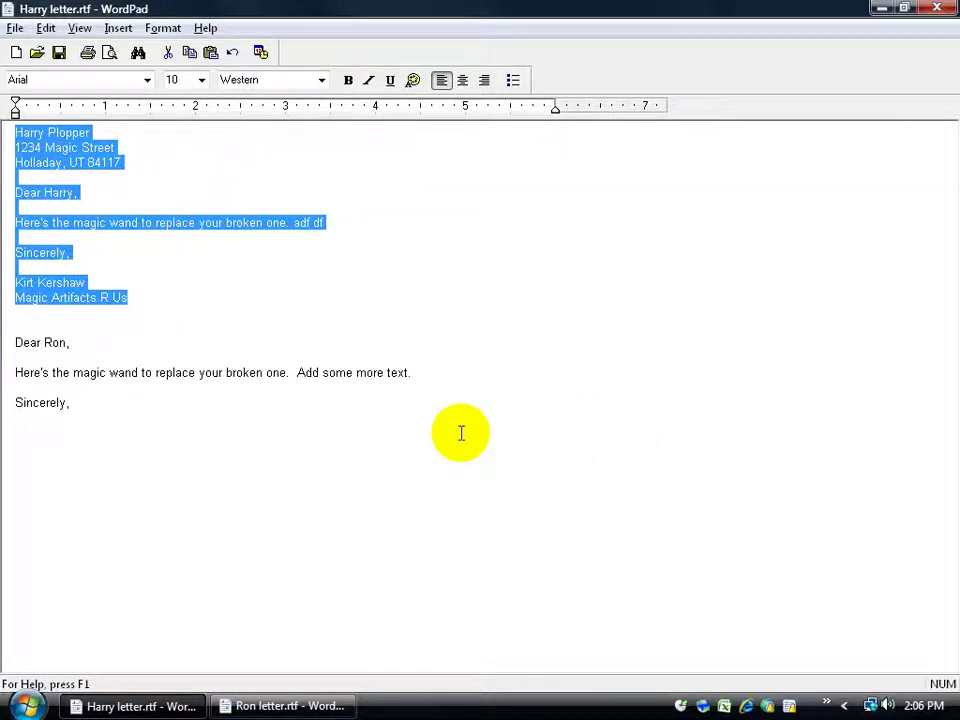
Step: Switch to Ron letter and restore its window from maximized to its smaller size
{"action": "key", "text": "alt+Tab"}
{"action": "type", "text": "Harry Plopper 1234 Magic Street Holladay, UT 84117  Dear Harry,  Here's the magic wand to replace your broken one. adf df  Sincerely,  Kirt Kershaw Magic Artifacts R Us"}
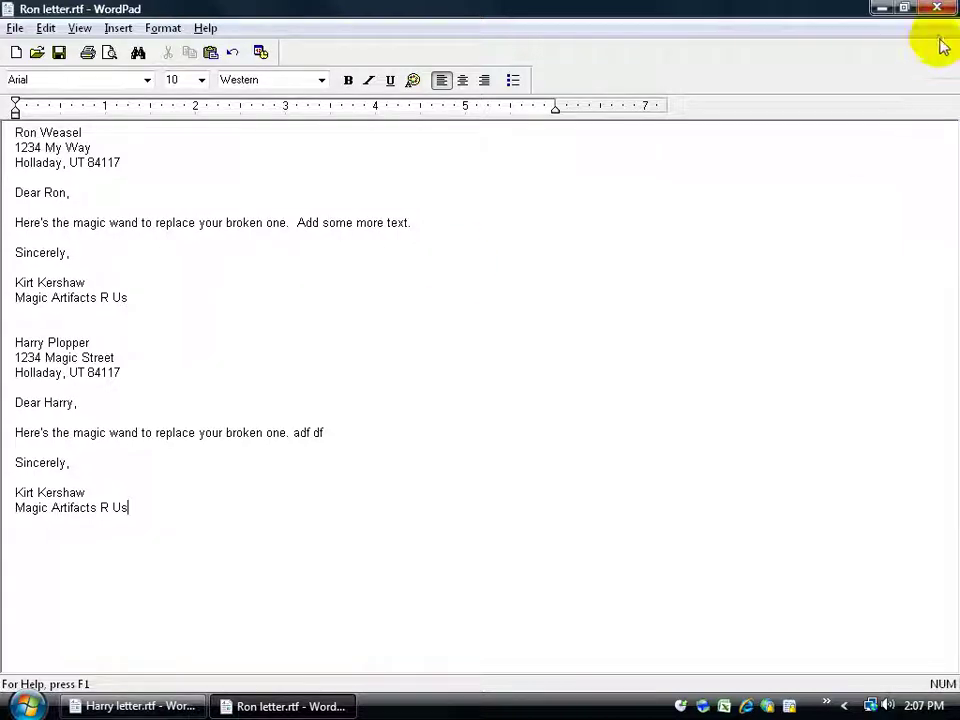
{"action": "left_click", "coordinate": [904, 10]}
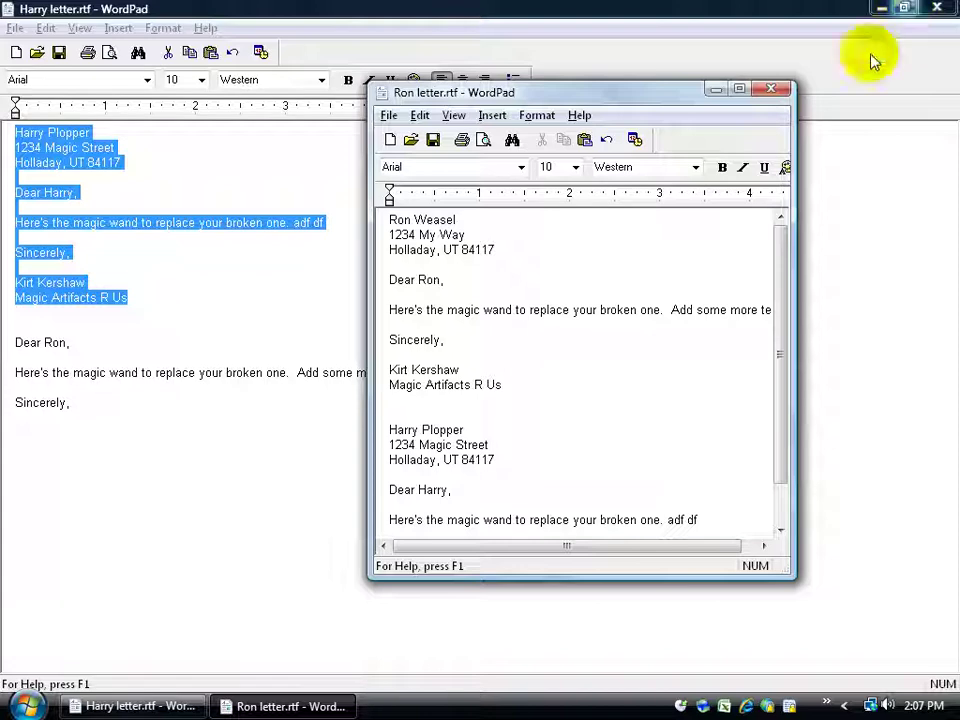
Step: Maximize Ron letter, and show both letter windows side by side, each narrowed to about a quarter of the screen with the desktop between them
{"action": "left_click", "coordinate": [739, 89]}
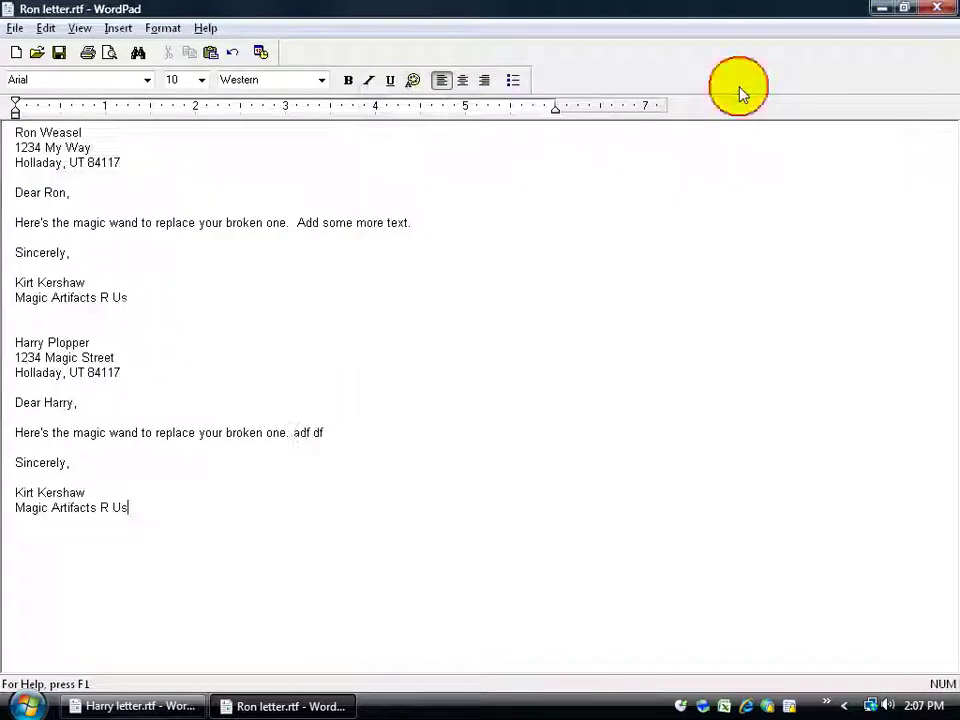
{"action": "right_click", "coordinate": [419, 708]}
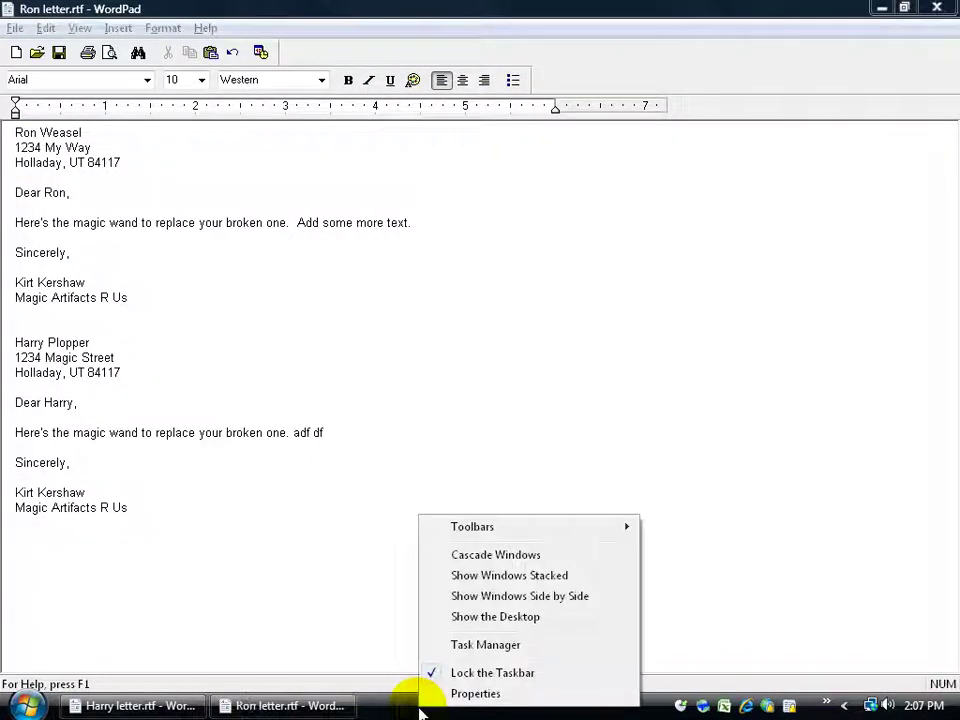
{"action": "left_click", "coordinate": [523, 598]}
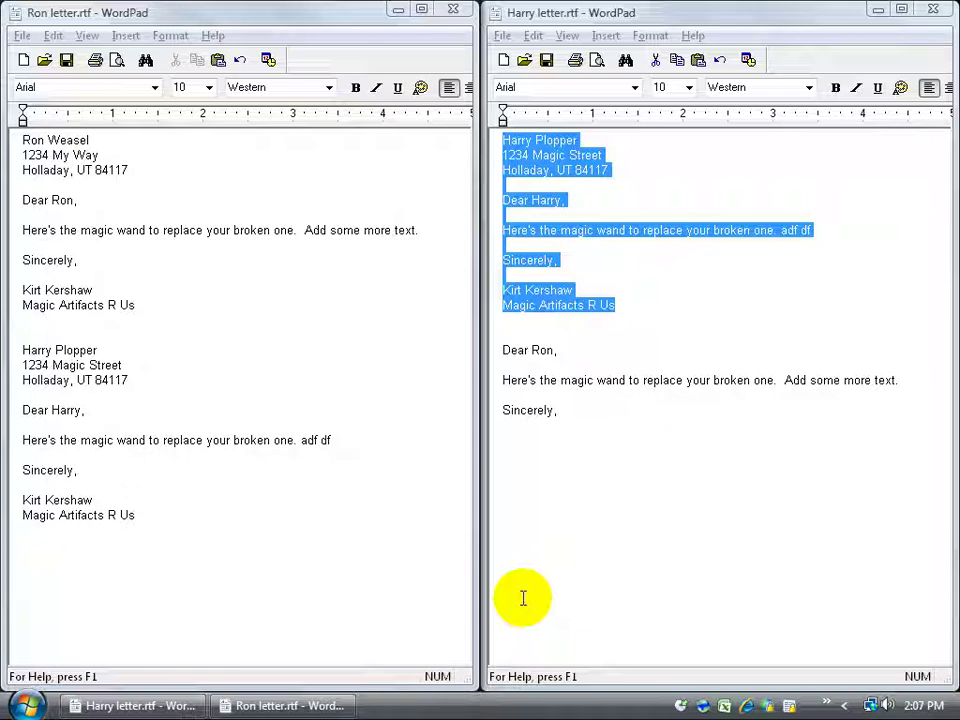
{"action": "left_click_drag", "start_coordinate": [481, 348], "coordinate": [242, 349]}
{"action": "left_click_drag", "start_coordinate": [481, 362], "coordinate": [740, 364]}
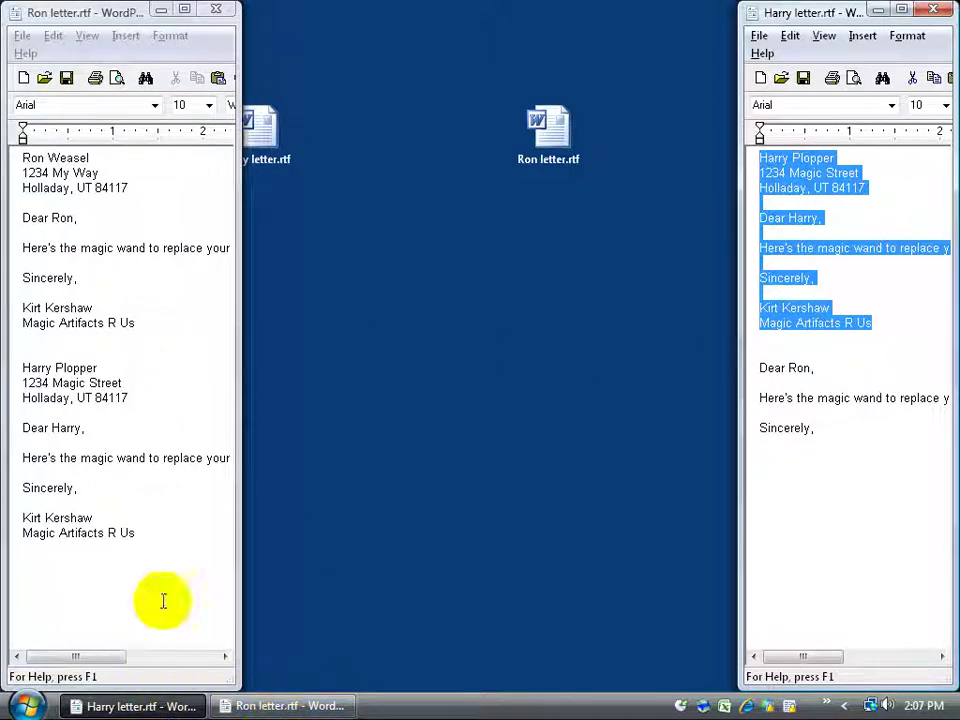
Step: Copy the second salutation through "Here's the magic wand" from Ron letter and paste it below the last "Sincerely," in Harry letter
{"action": "left_click", "coordinate": [146, 461]}
{"action": "left_click_drag", "start_coordinate": [22, 428], "coordinate": [129, 463]}
{"action": "key", "text": "ctrl+c"}
{"action": "left_click", "coordinate": [845, 448]}
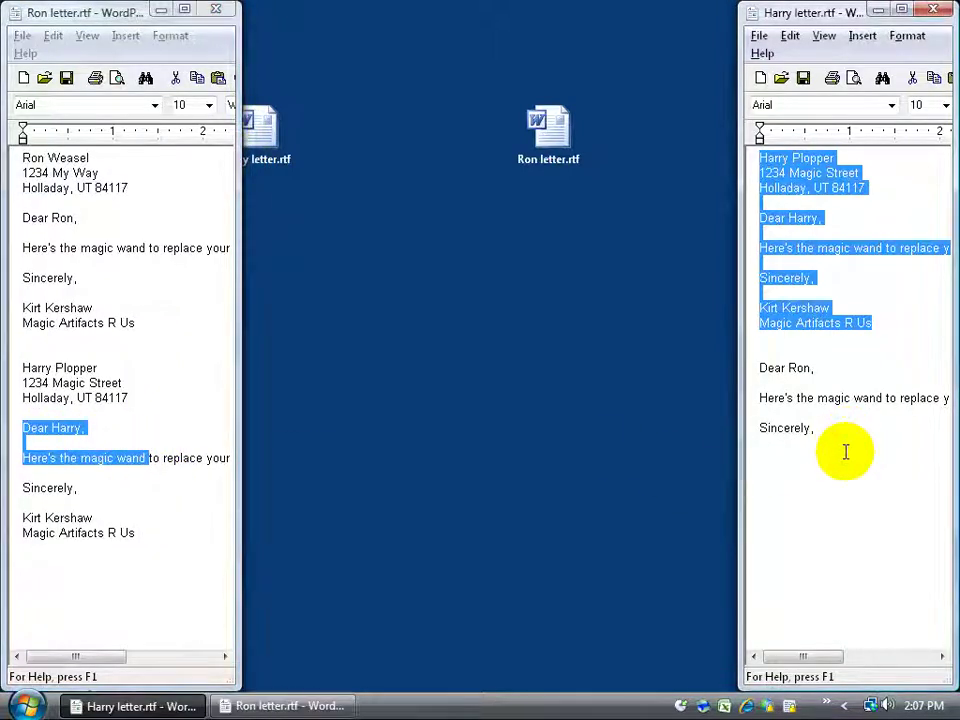
{"action": "left_click", "coordinate": [844, 450]}
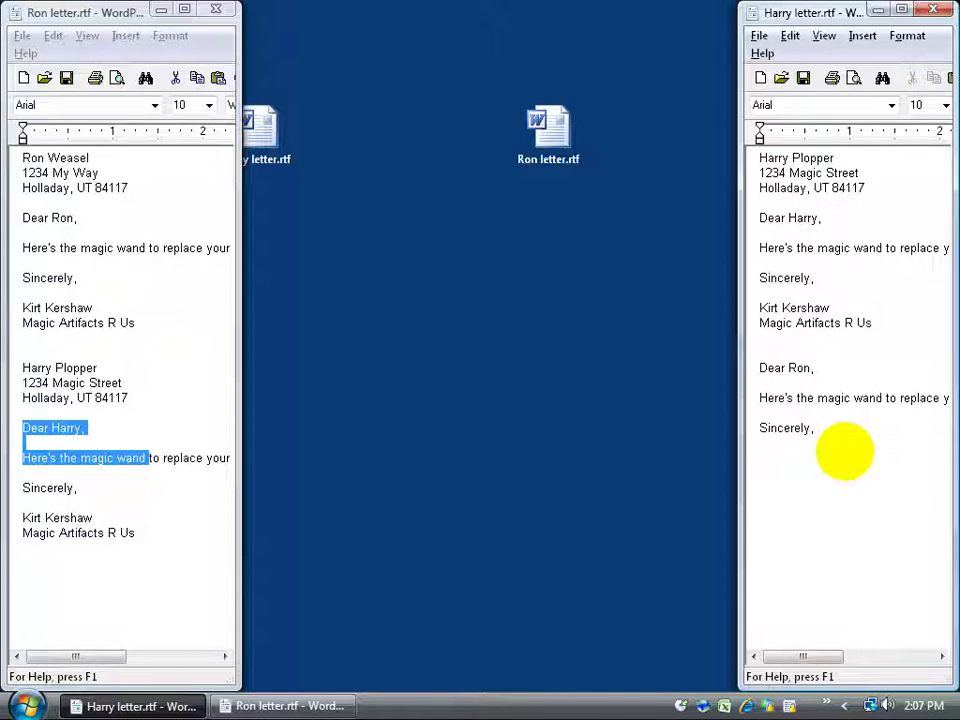
{"action": "key", "text": "ctrl+v"}
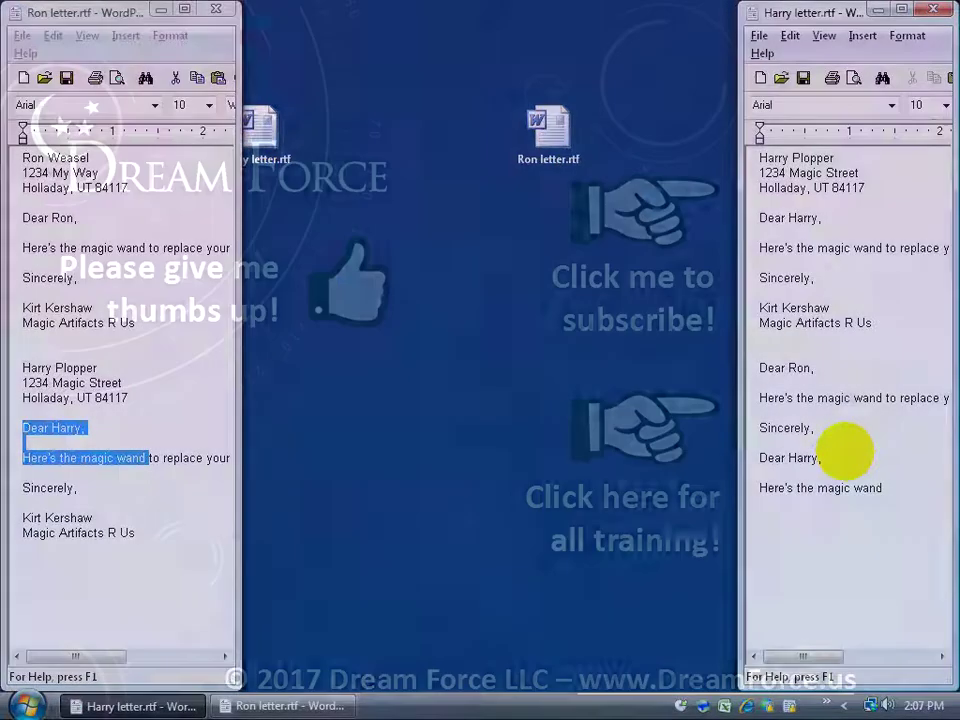